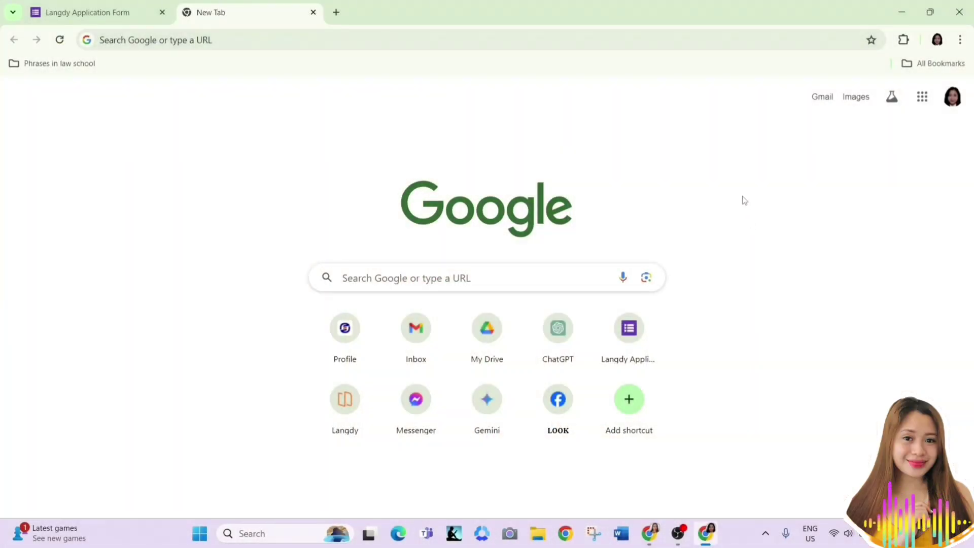
# Load the Kakao Account login page by entering accounts.kakao.com in Chrome's address bar
pyautogui.click(681, 41)
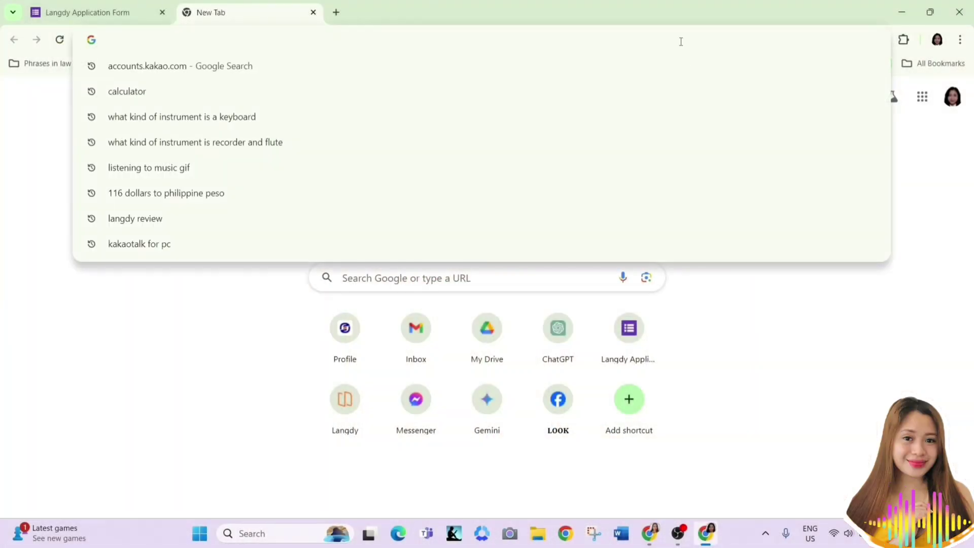
pyautogui.write('accounts')
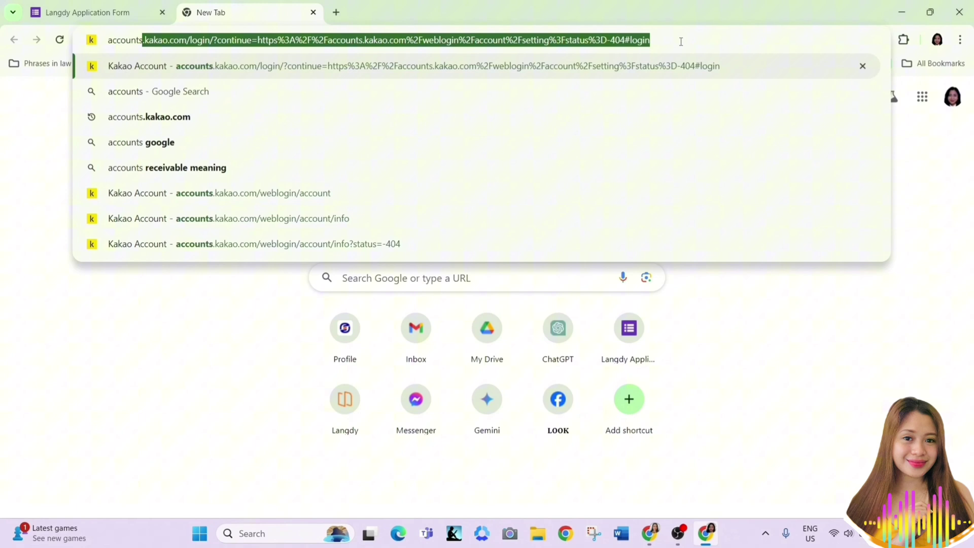
pyautogui.write('.kakao.')
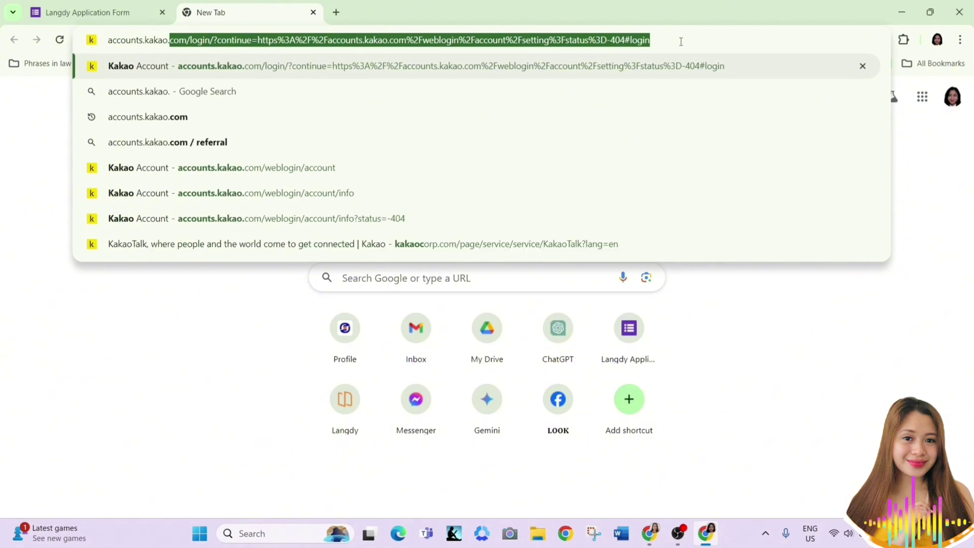
pyautogui.write('com')
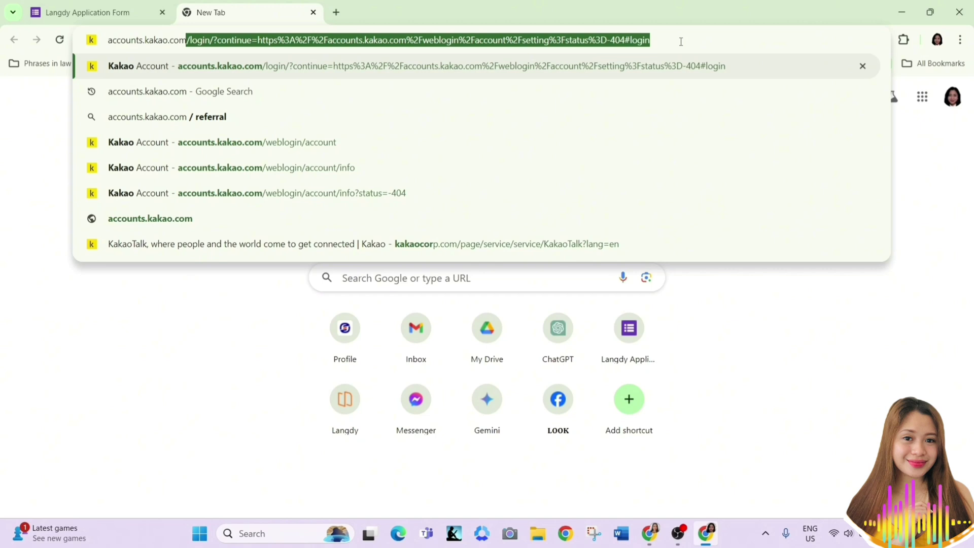
pyautogui.press('Return')
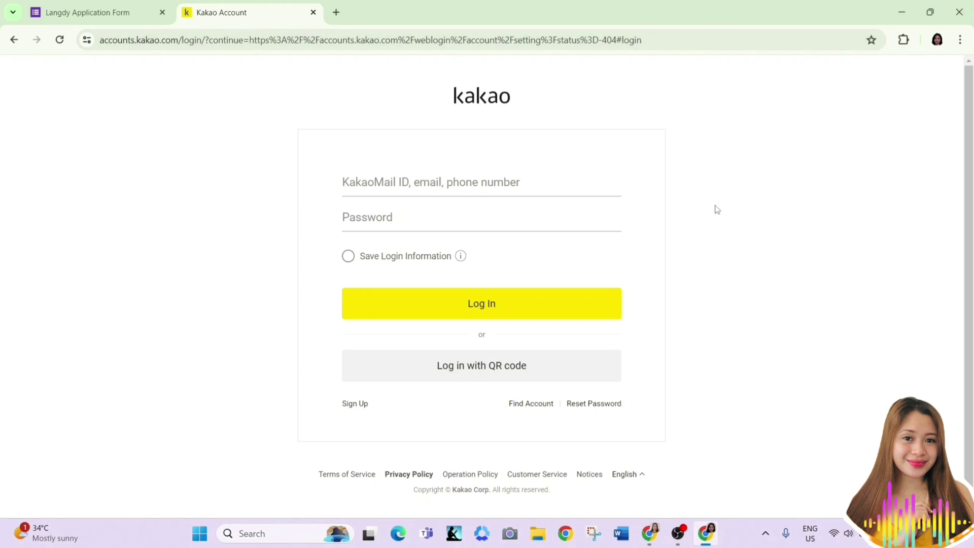
# Start Kakao sign-up with an existing email account and tick Agree to All Terms
pyautogui.click(357, 407)
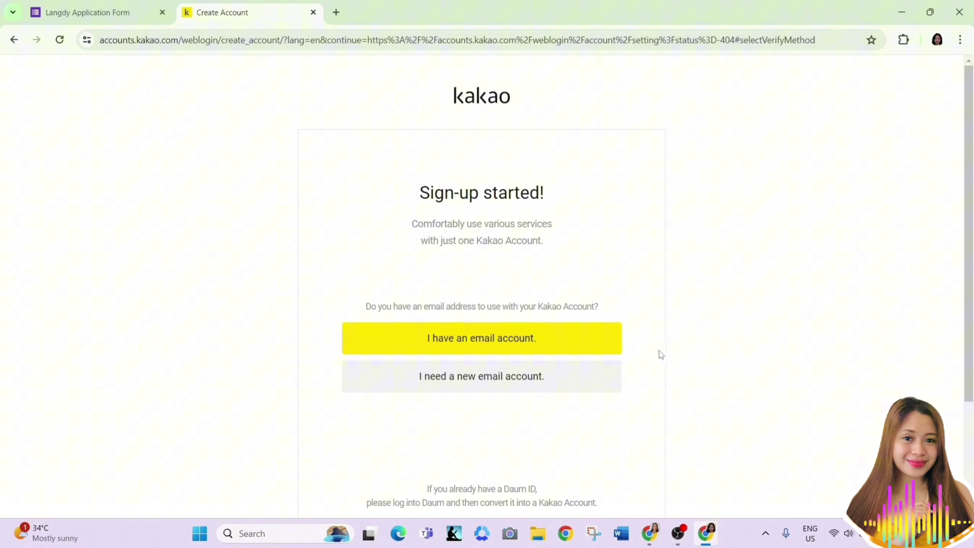
pyautogui.click(612, 339)
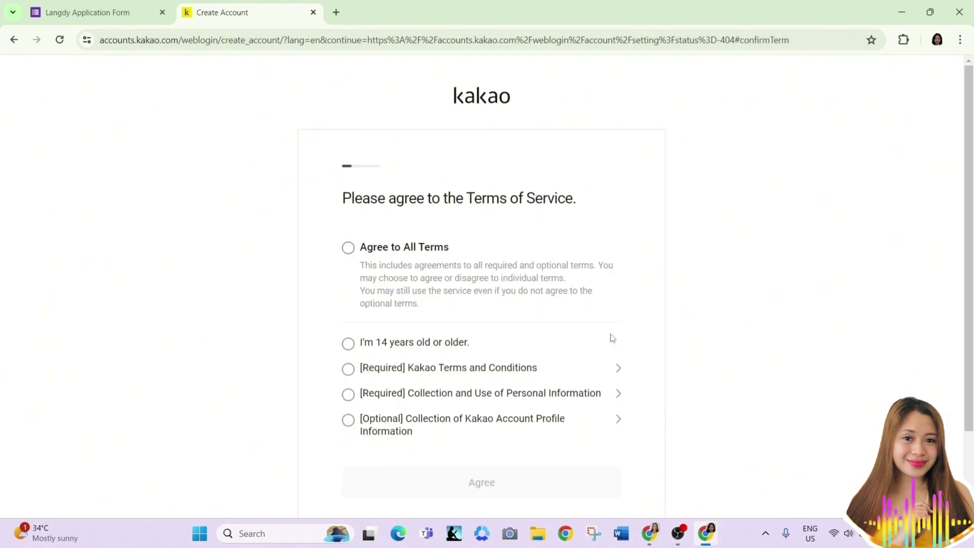
pyautogui.click(349, 248)
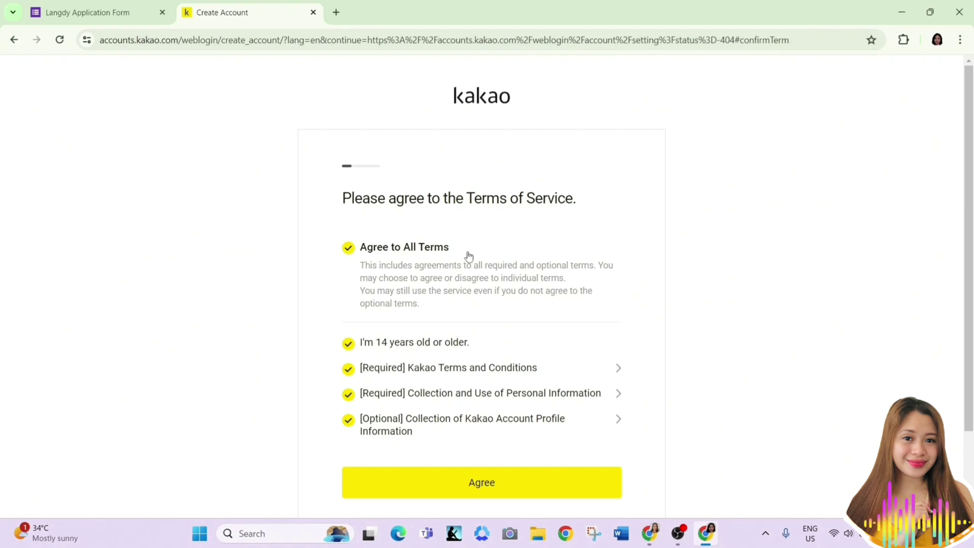
# Confirm the terms, enter the Gmail address, and request a verification code
pyautogui.click(592, 485)
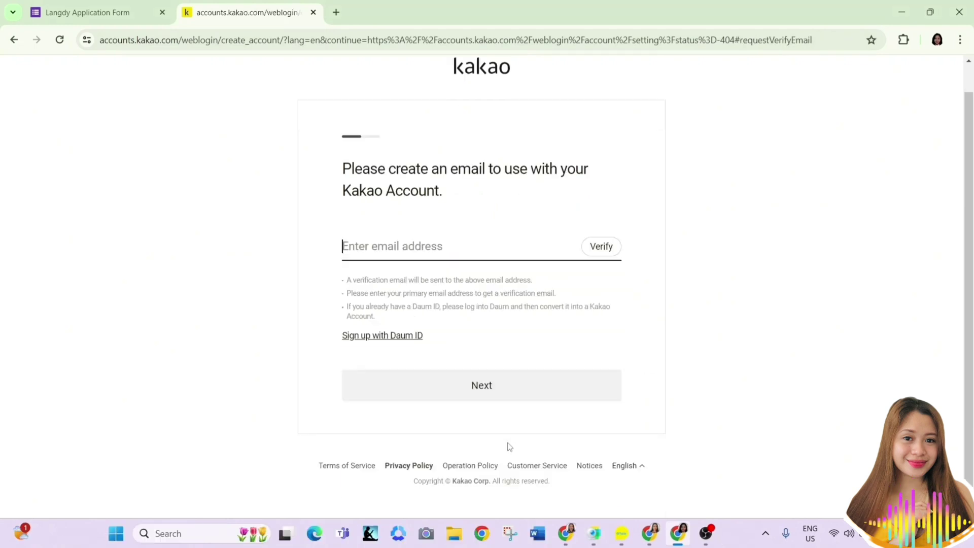
pyautogui.click(549, 256)
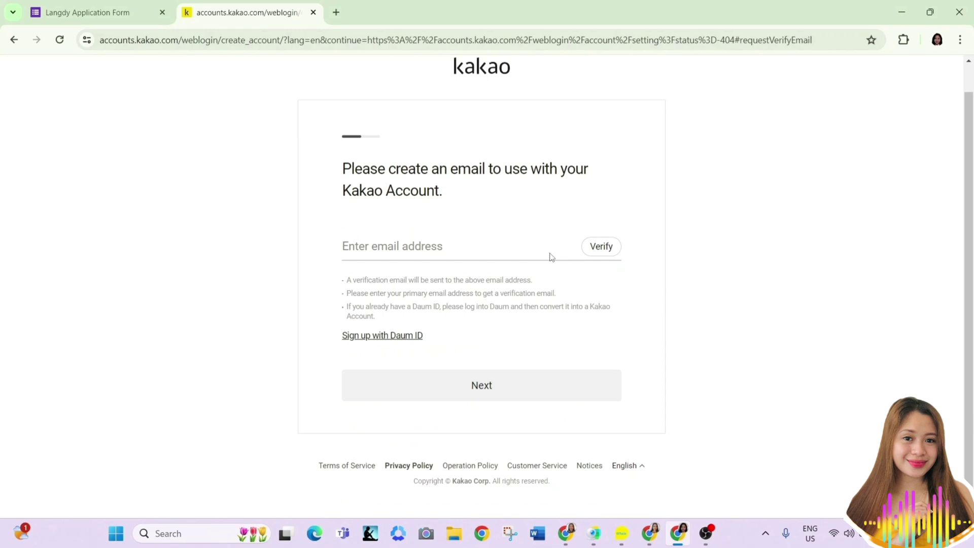
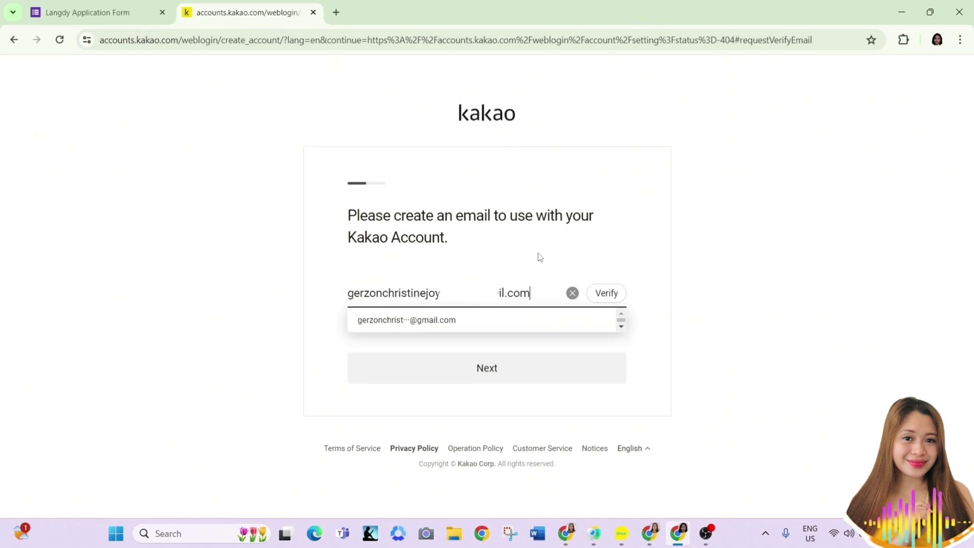
pyautogui.click(604, 293)
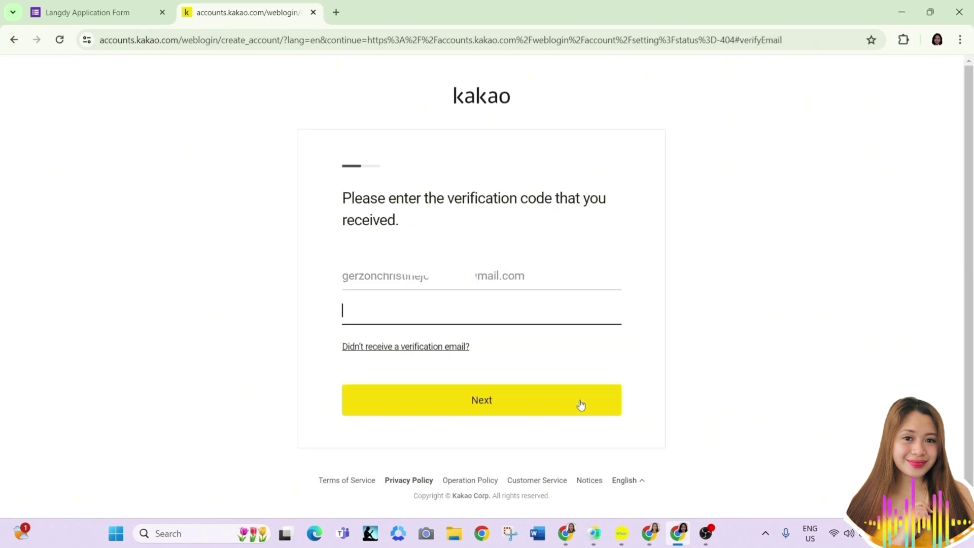
# Refresh the Gmail inbox, open Kakao's verification email, and select its code for copying
pyautogui.click(642, 523)
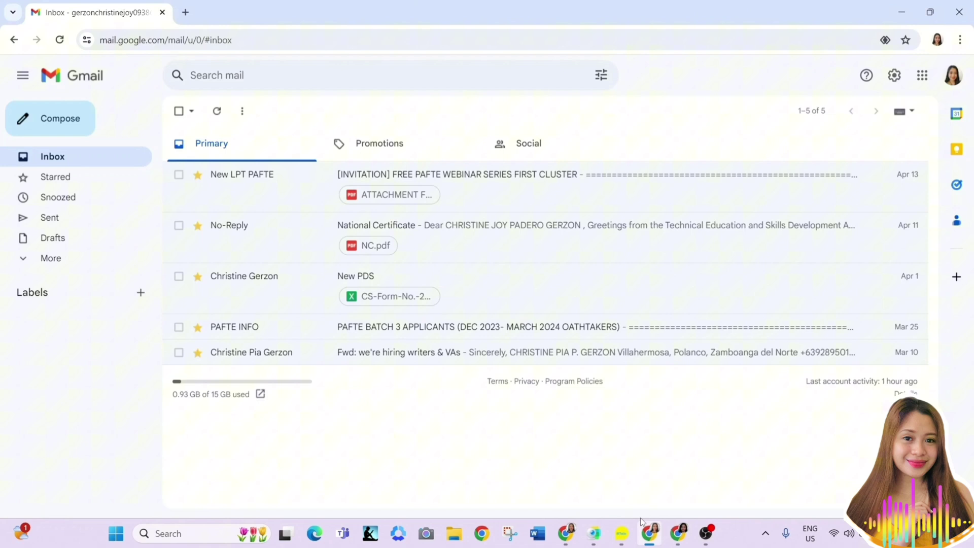
pyautogui.click(59, 40)
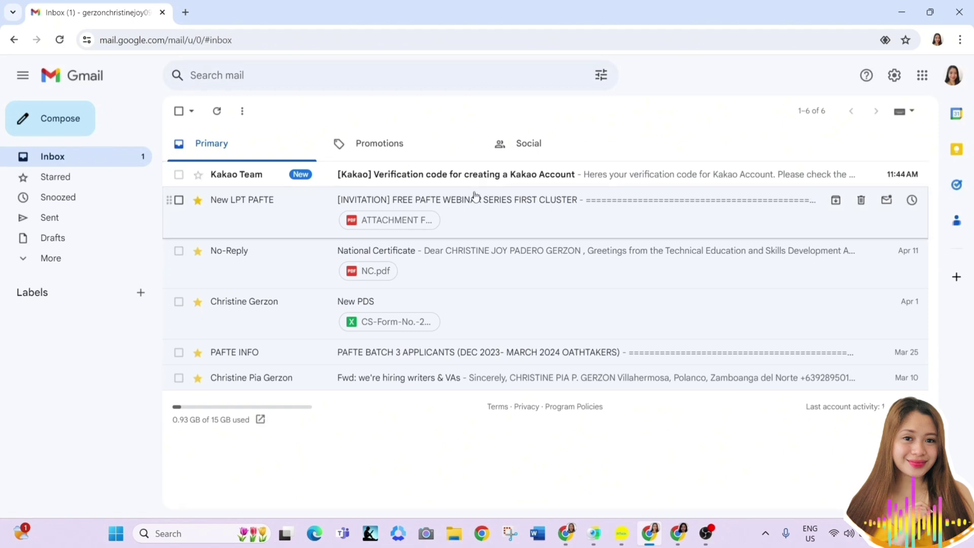
pyautogui.click(349, 185)
pyautogui.moveTo(516, 398); pyautogui.dragTo(482, 398)
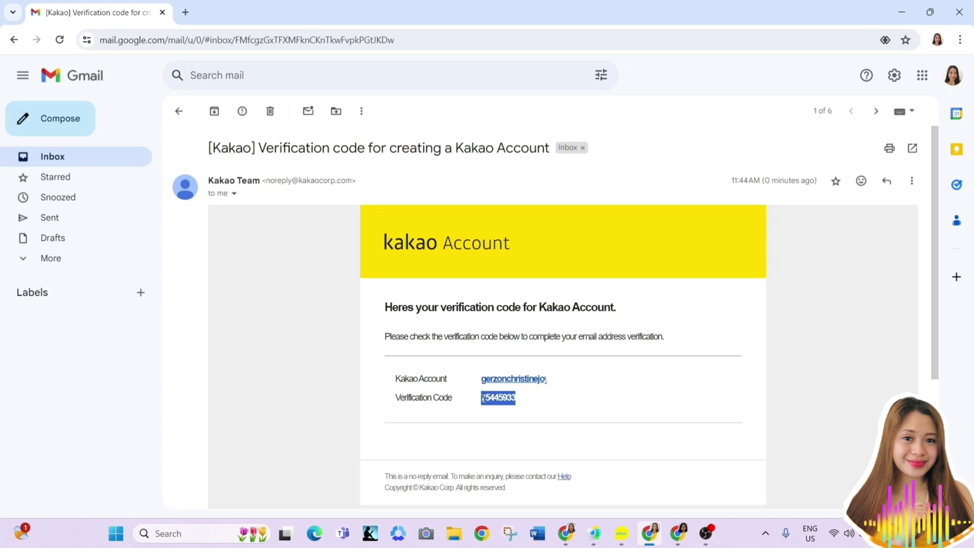
pyautogui.rightClick(482, 398)
# Copy the verification code, paste it into Kakao's code field, and submit it
pyautogui.click(537, 268)
pyautogui.click(679, 533)
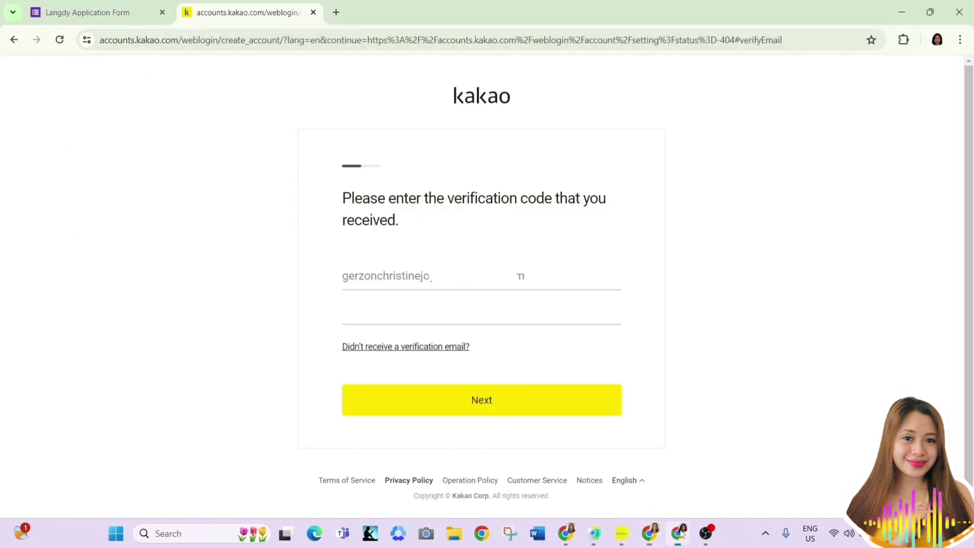
pyautogui.click(546, 315)
pyautogui.hotkey('ctrl', 'v')
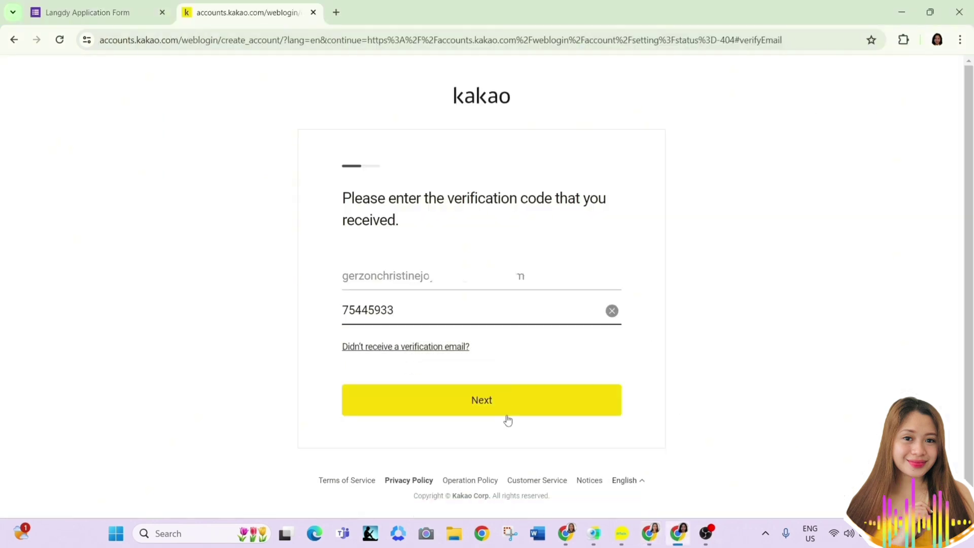
pyautogui.click(506, 415)
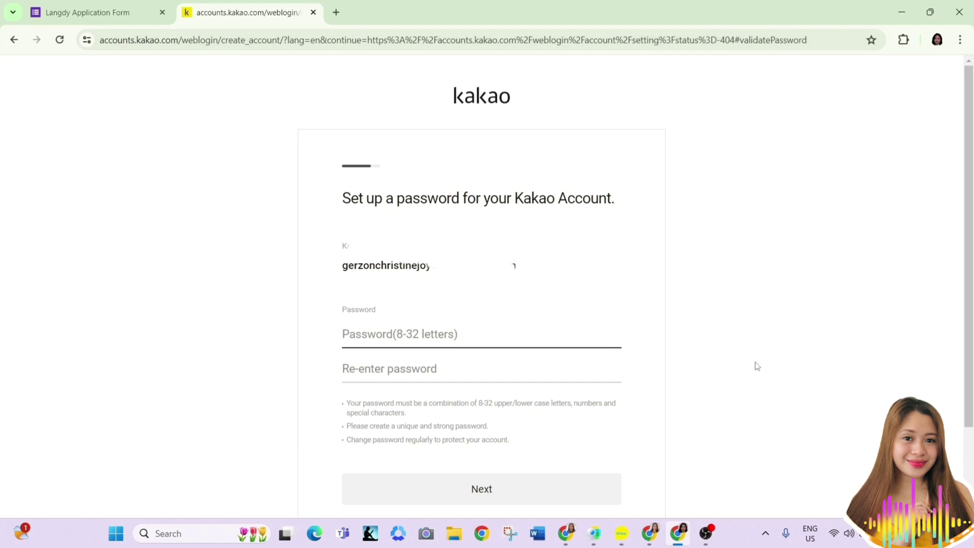
# Enter a new password, replacing the too-short first attempt, and re-enter it to confirm
pyautogui.scroll(-2, 757, 366)
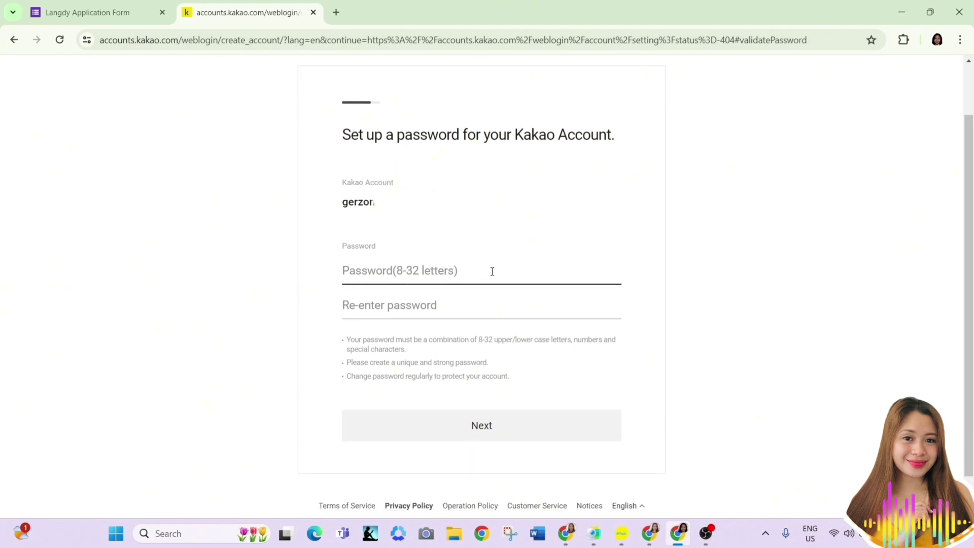
pyautogui.click(492, 272)
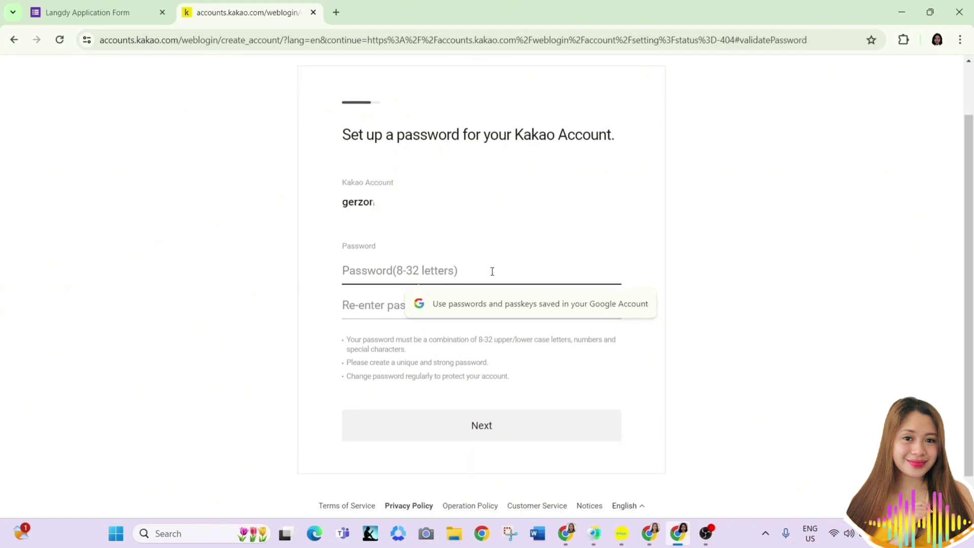
pyautogui.write('g')
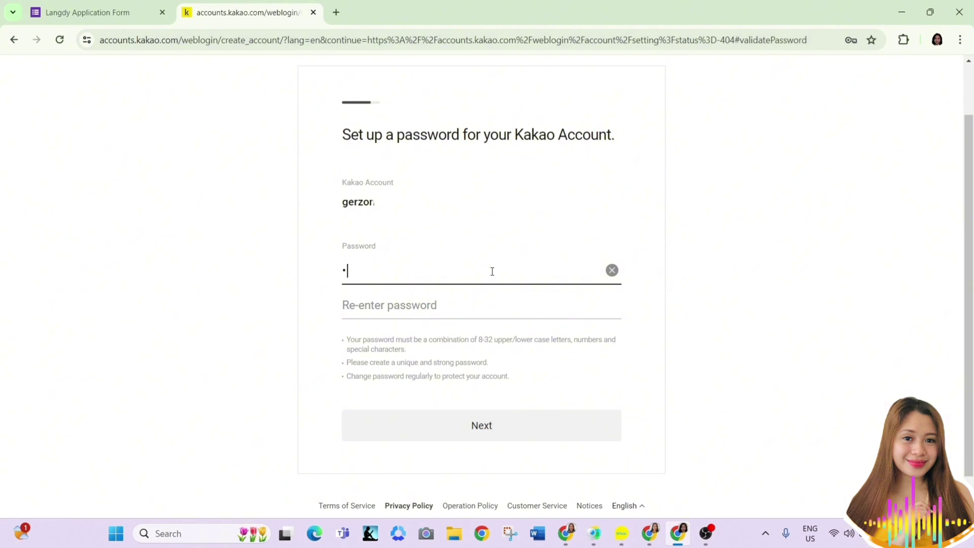
pyautogui.write('er')
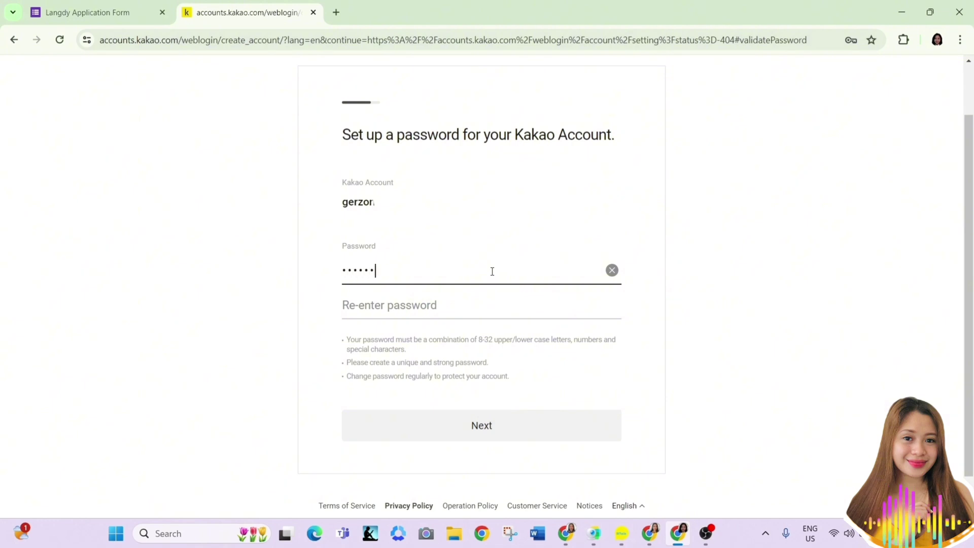
pyautogui.click(475, 315)
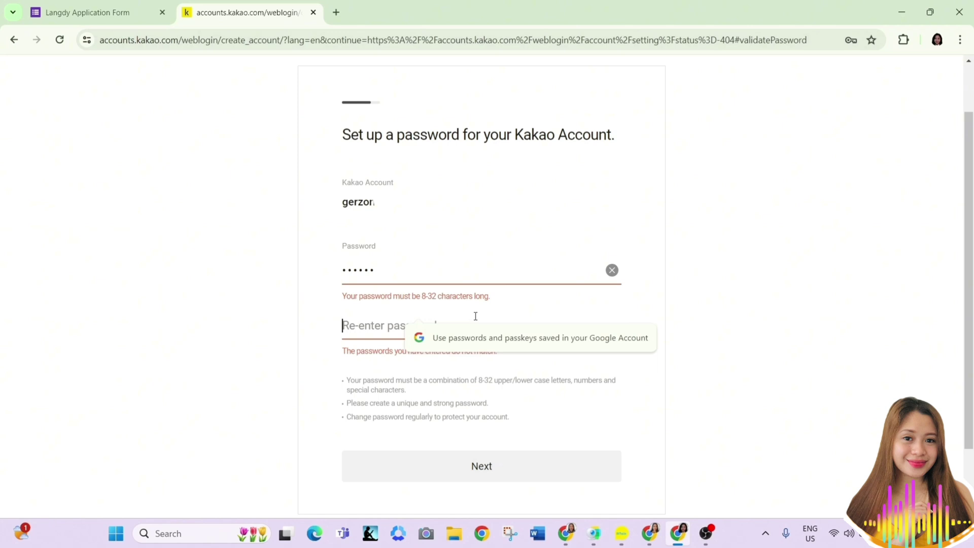
pyautogui.click(613, 270)
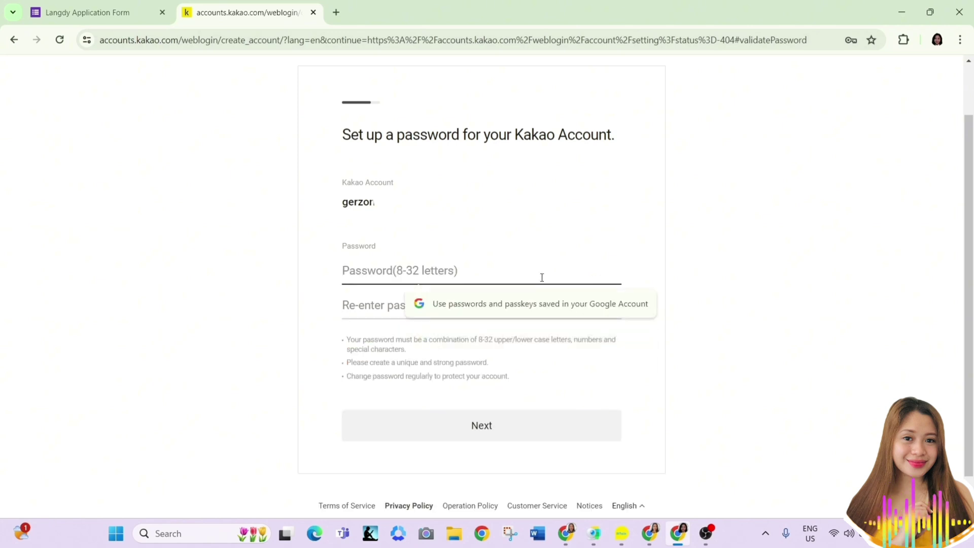
pyautogui.write('••••••••••••')
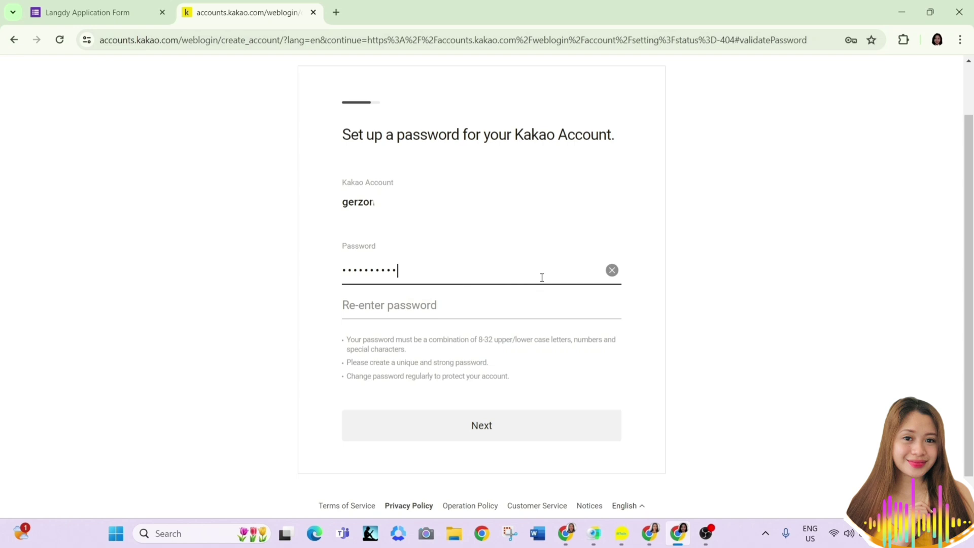
pyautogui.write('••••')
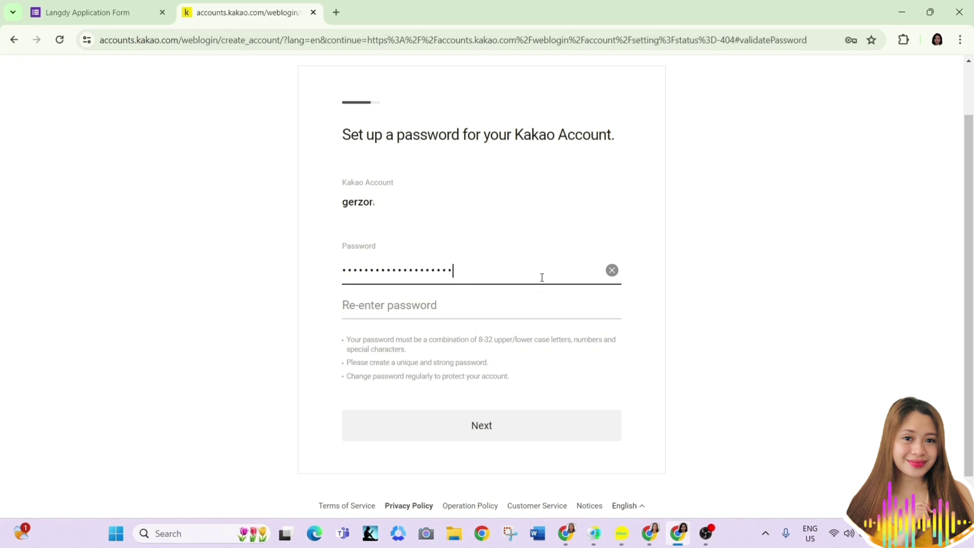
pyautogui.click(523, 306)
pyautogui.write('•••••••••')
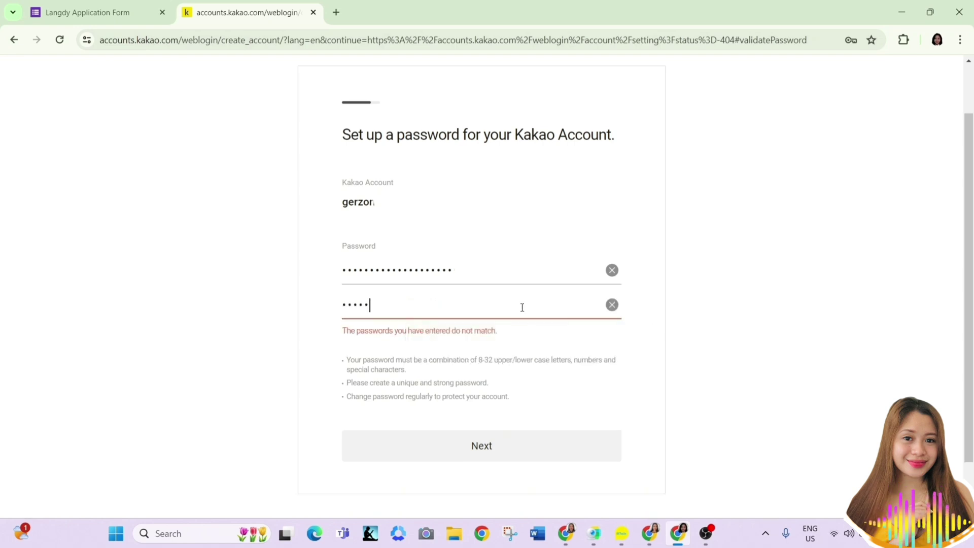
pyautogui.write('•••••••')
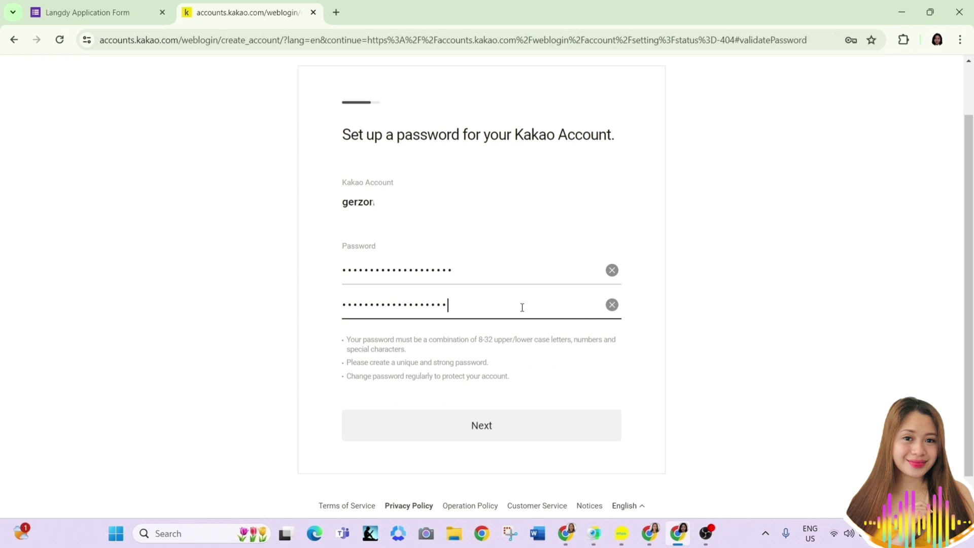
# Submit the password and enter the nickname CJ
pyautogui.click(509, 428)
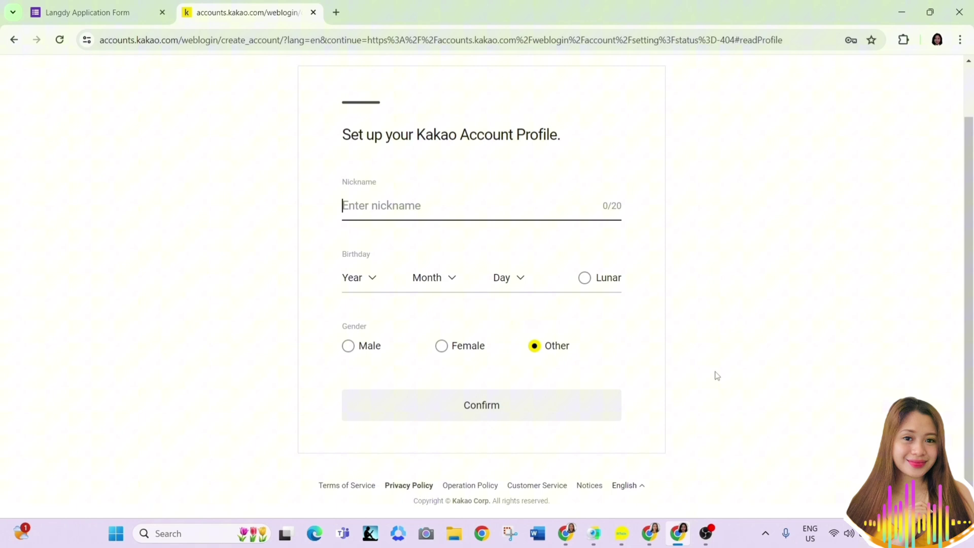
pyautogui.click(533, 216)
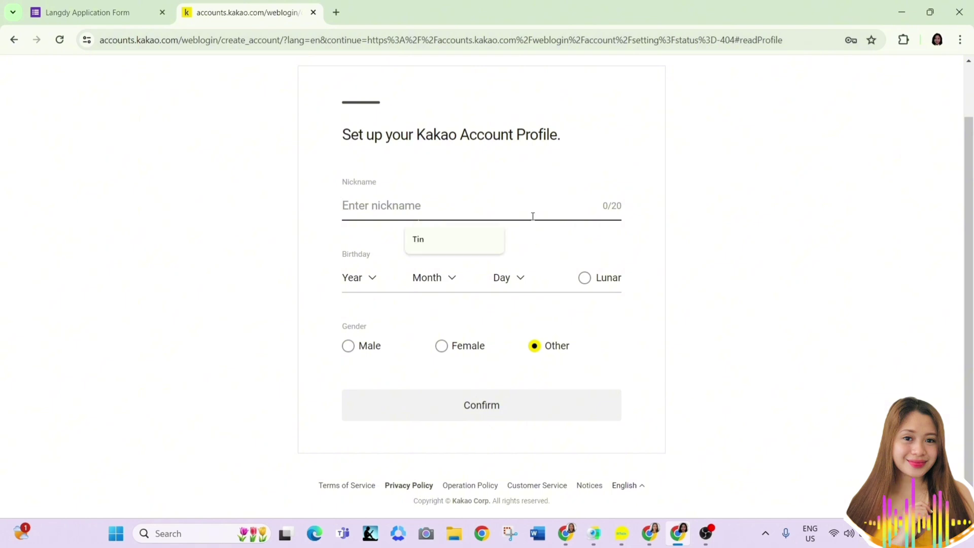
pyautogui.write('CJ')
# Set the birthday to 2000-12-18 and the gender to Female
pyautogui.click(372, 277)
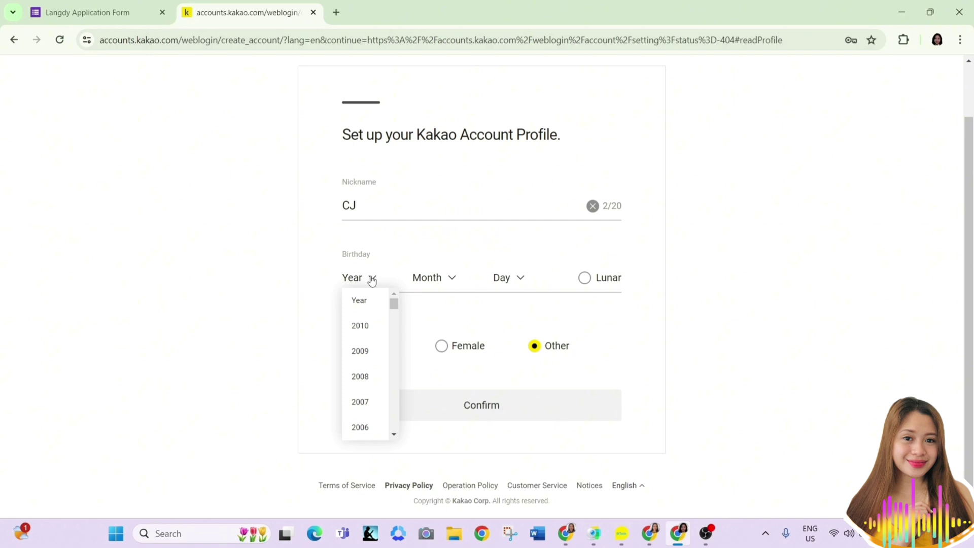
pyautogui.moveTo(396, 311)
pyautogui.mouseDown()
pyautogui.moveTo(397, 359)
pyautogui.moveTo(401, 314)
pyautogui.mouseUp()
pyautogui.click(360, 306)
pyautogui.click(438, 282)
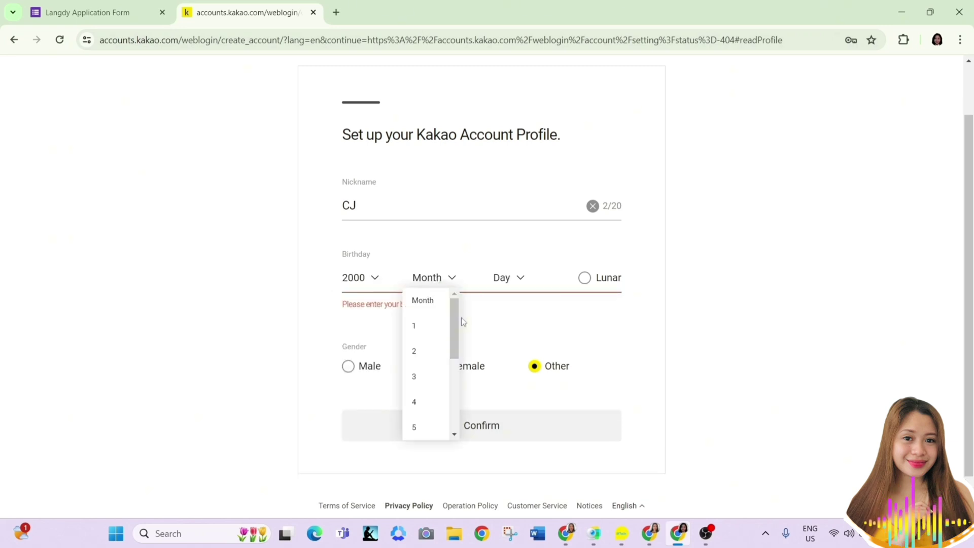
pyautogui.scroll(-4, 454, 324)
pyautogui.click(433, 424)
pyautogui.click(514, 280)
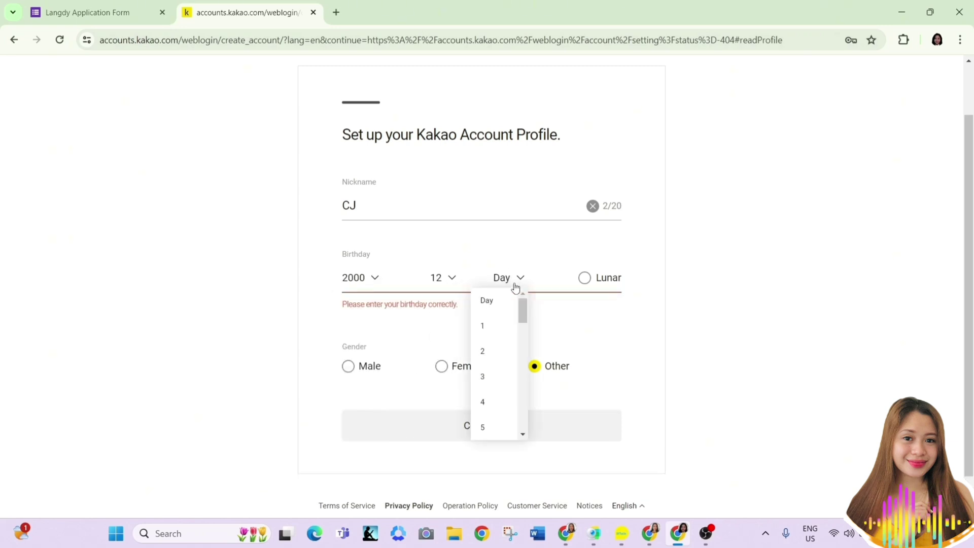
pyautogui.moveTo(523, 308); pyautogui.dragTo(523, 363)
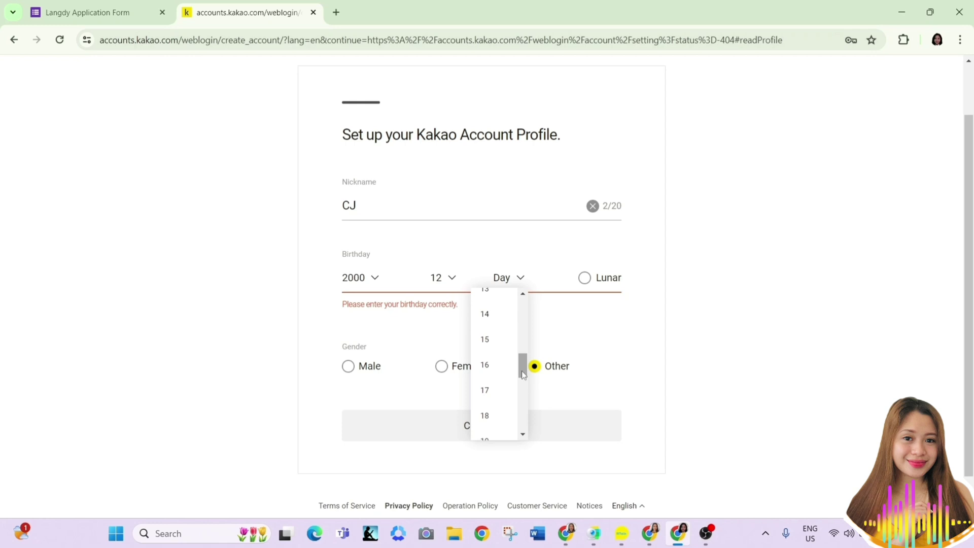
pyautogui.click(506, 411)
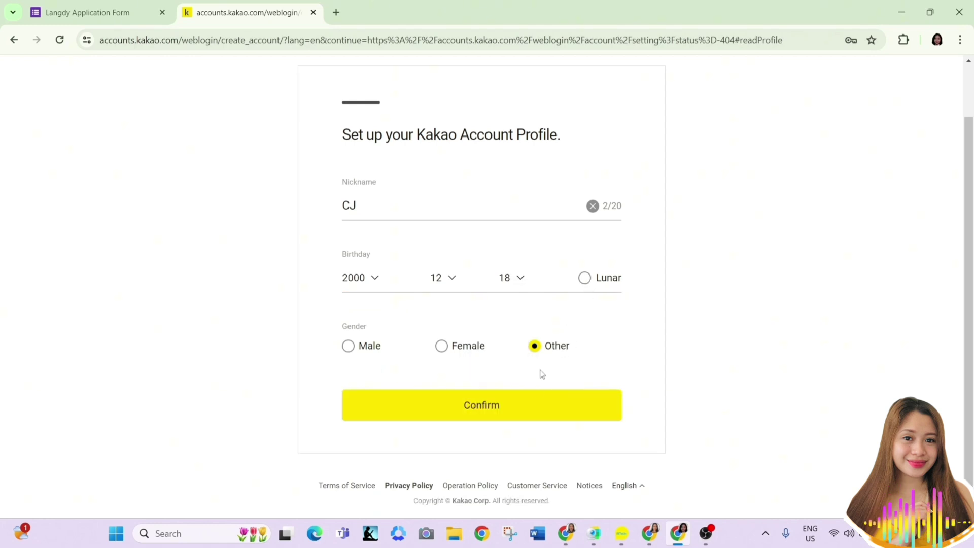
pyautogui.click(348, 346)
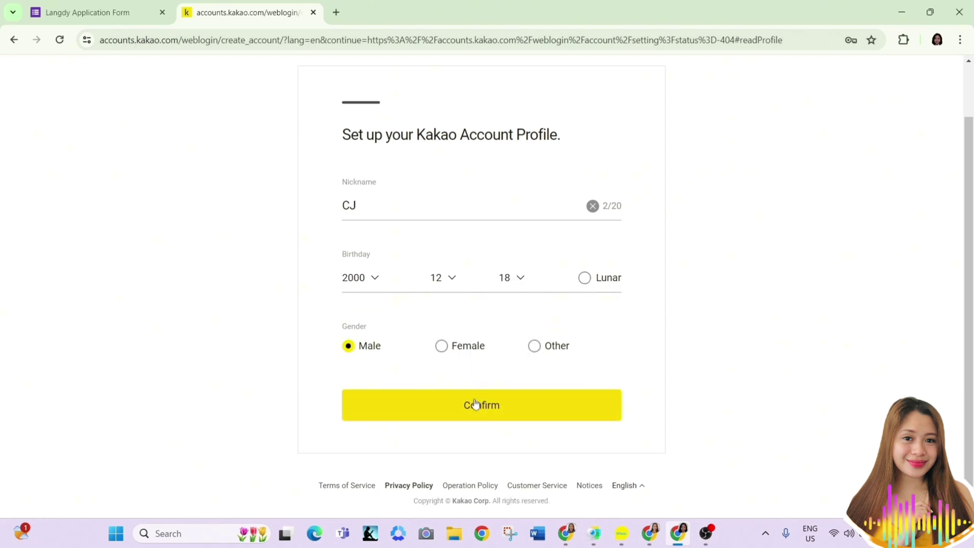
pyautogui.click(462, 352)
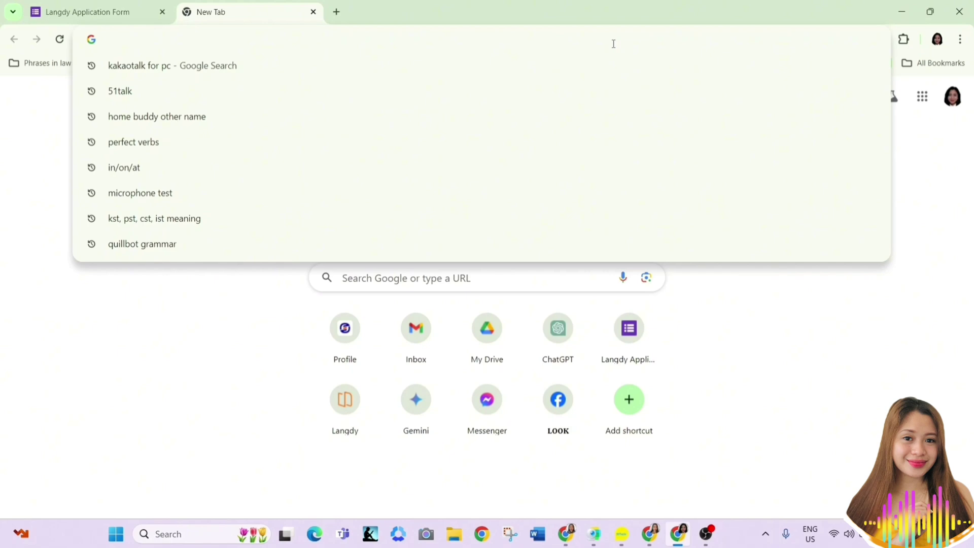
# Search Google for 'kakaotalk for pc'
pyautogui.click(759, 320)
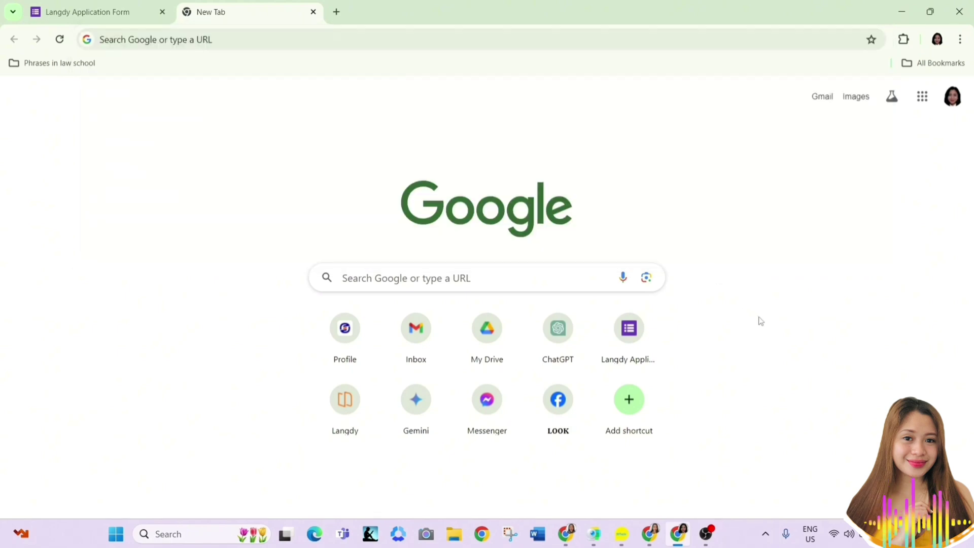
pyautogui.click(505, 34)
pyautogui.write('kakaotalk for pc')
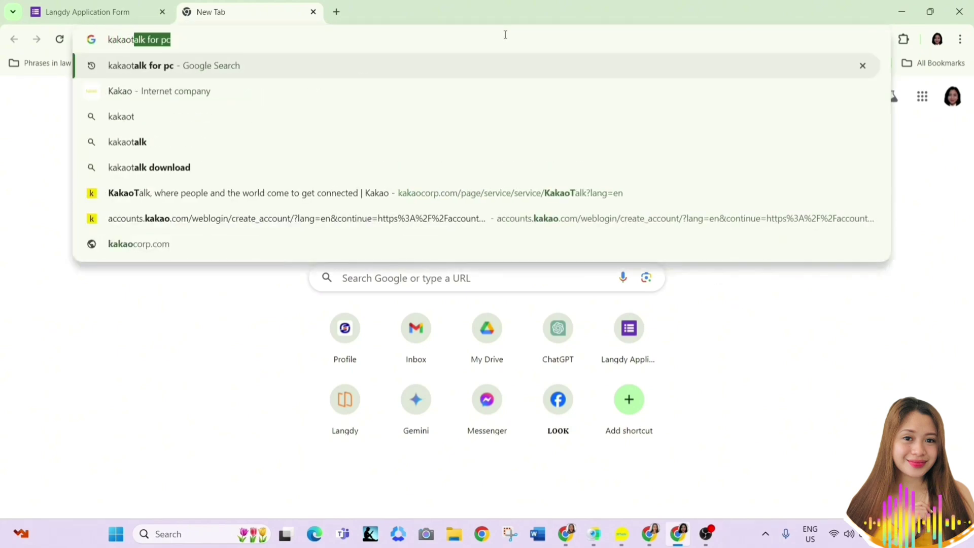
pyautogui.press('Return')
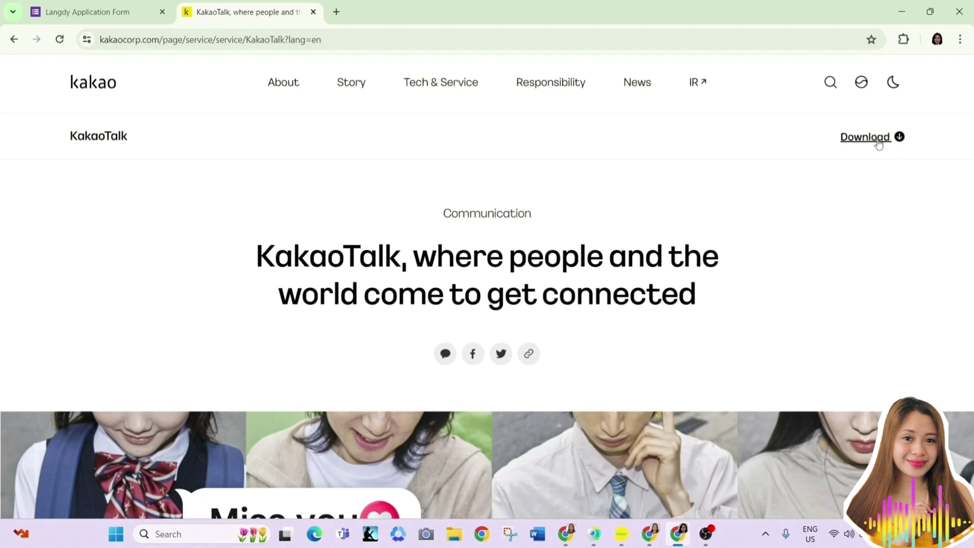
# Download the Windows installer KakaoTalk_Setup.exe, confirm it in Chrome's downloads, and open File Explorer
pyautogui.click(879, 144)
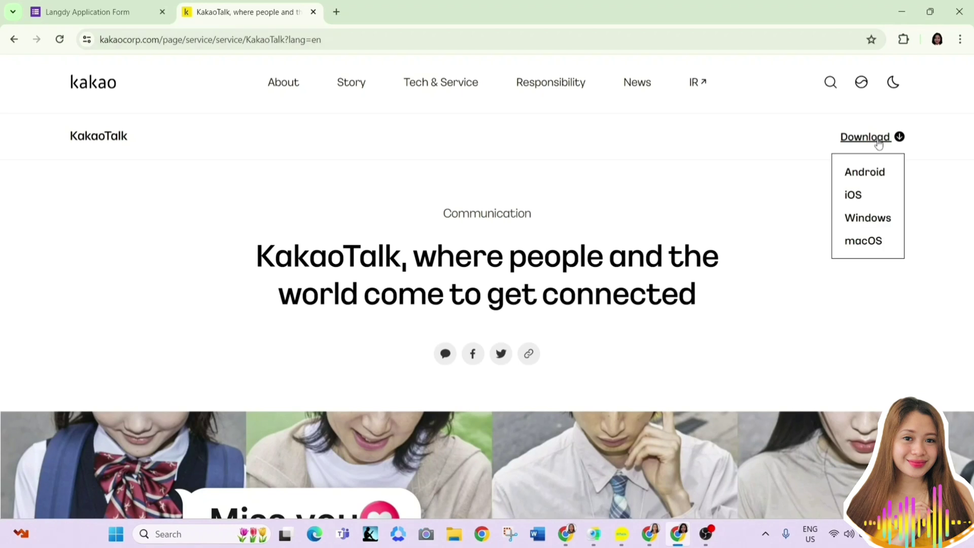
pyautogui.click(877, 223)
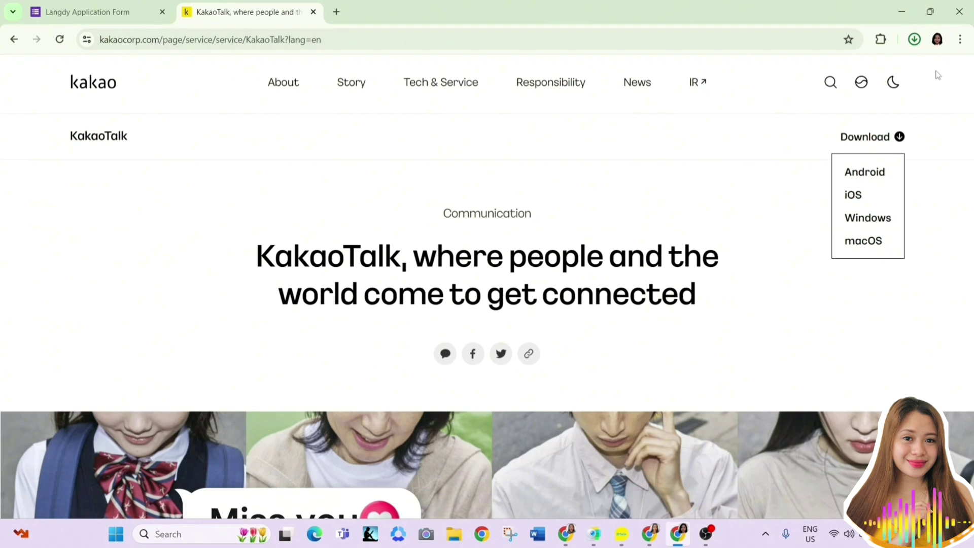
pyautogui.click(916, 43)
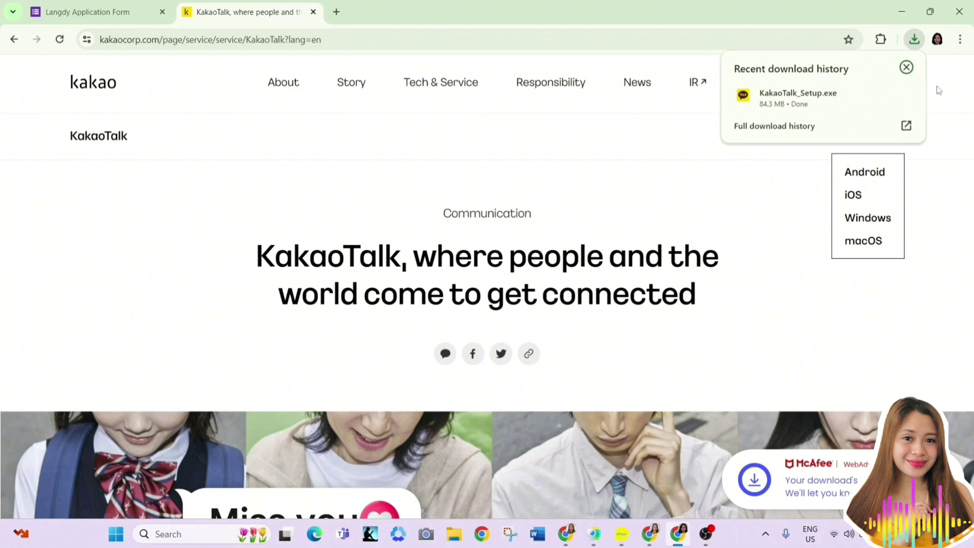
pyautogui.click(939, 91)
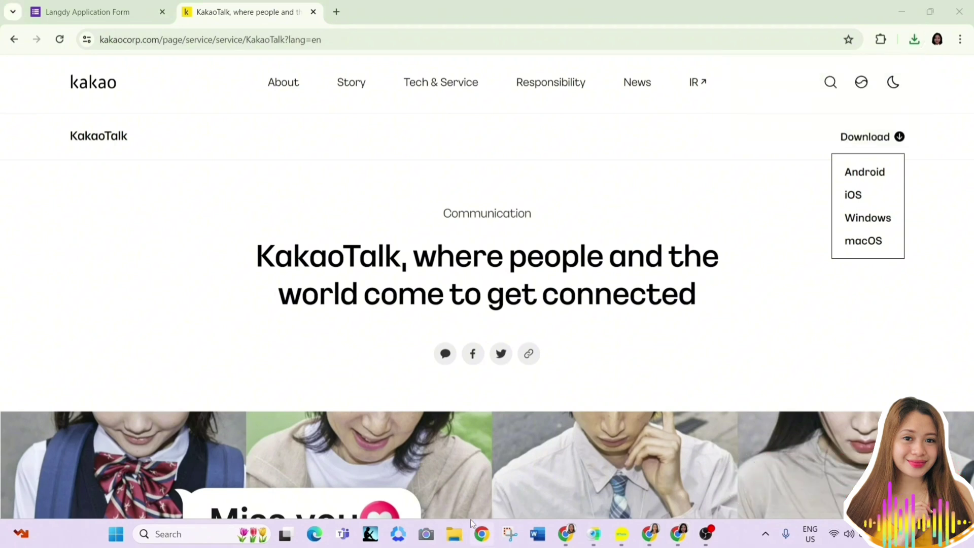
pyautogui.click(454, 533)
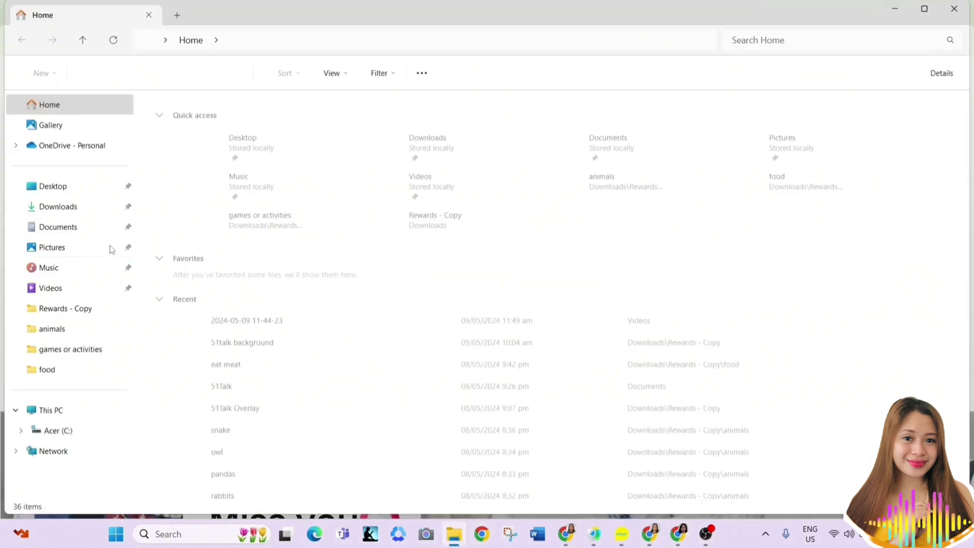
# Run KakaoTalk_Setup from the Downloads folder
pyautogui.click(76, 216)
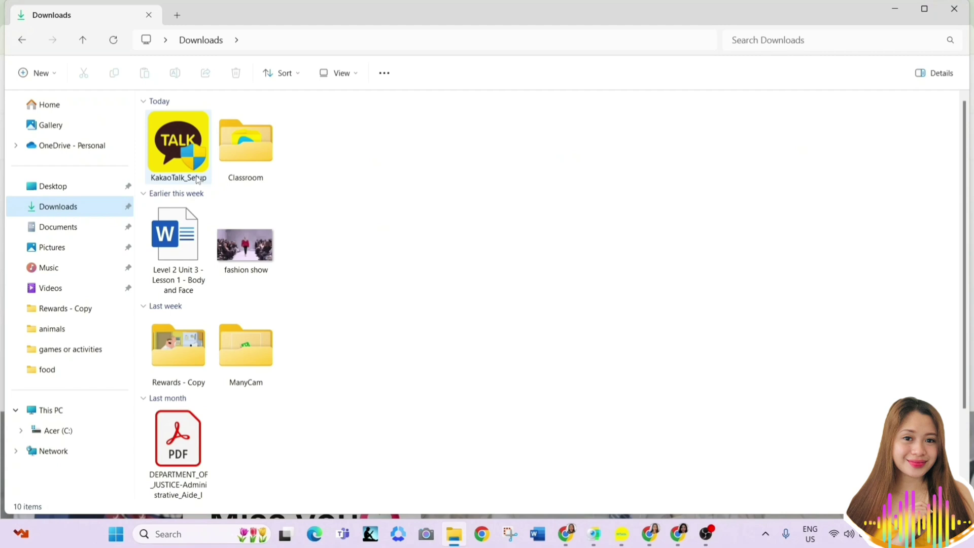
pyautogui.click(197, 171)
pyautogui.doubleClick(197, 171)
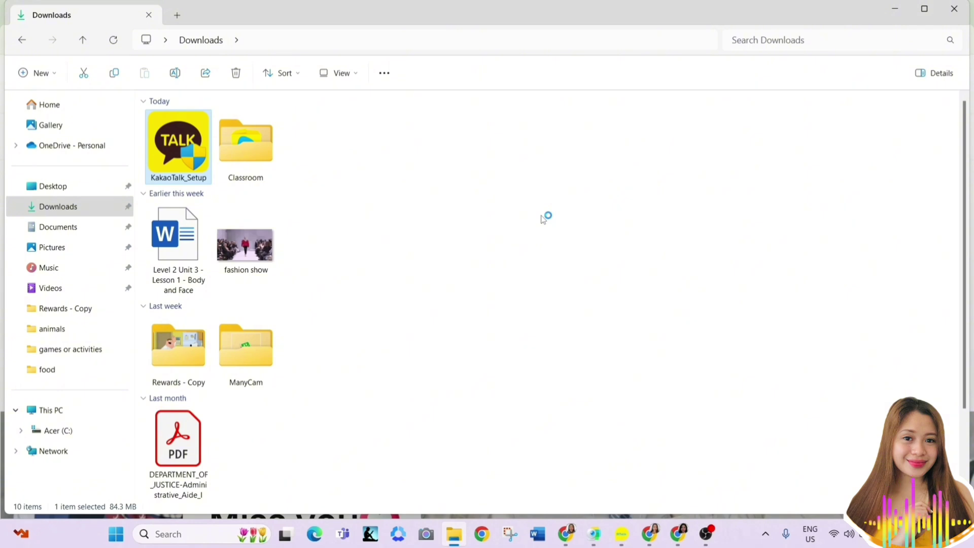
# Install KakaoTalk to the Downloads folder, keeping desktop, Quick Launch and Start menu shortcuts
pyautogui.click(491, 291)
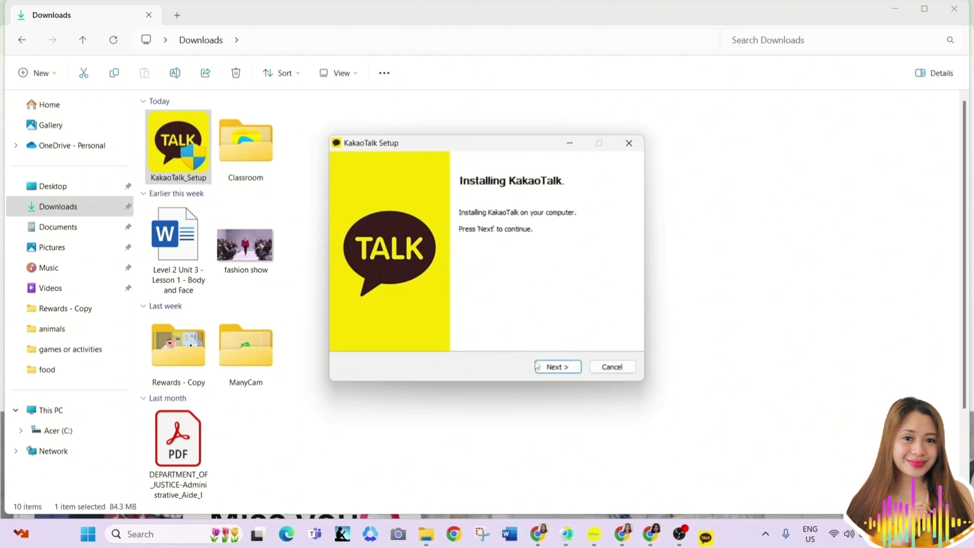
pyautogui.click(554, 367)
pyautogui.click(553, 370)
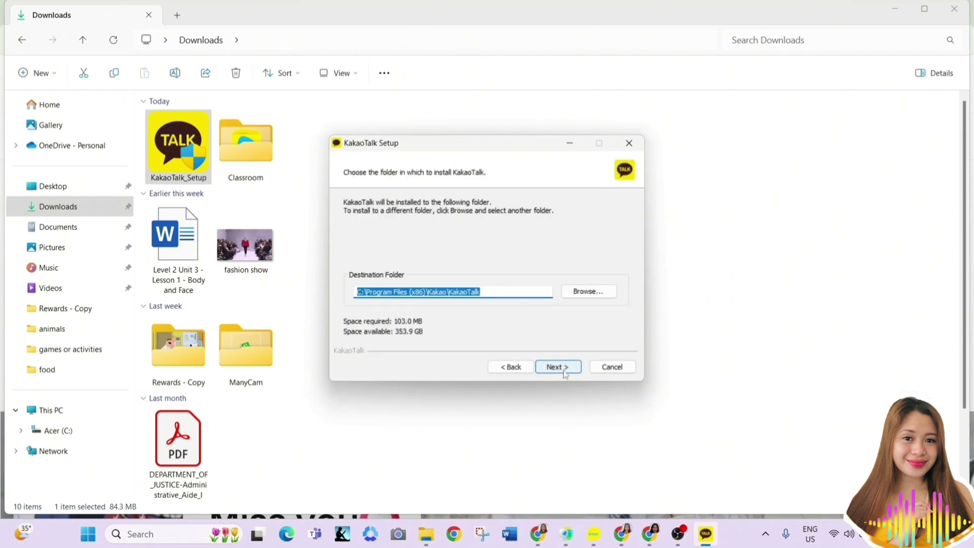
pyautogui.click(583, 294)
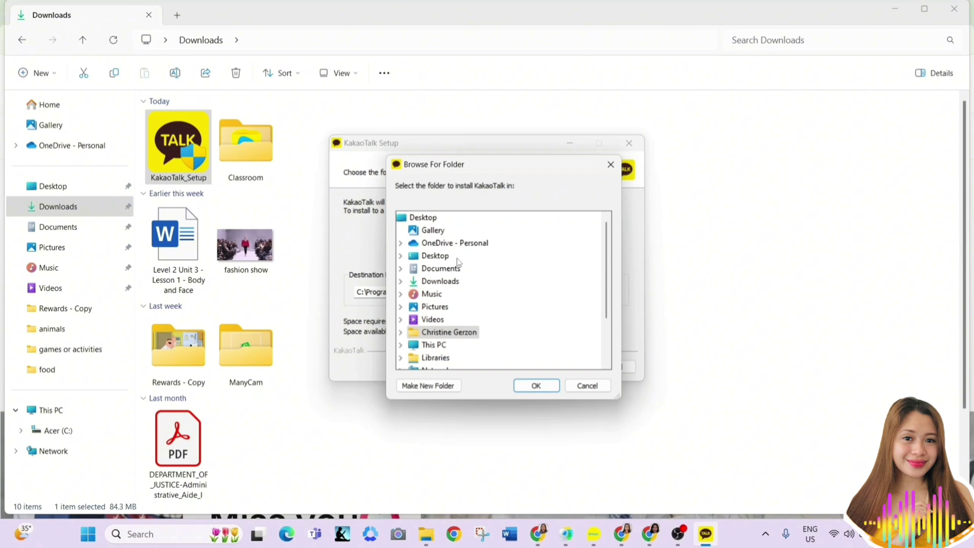
pyautogui.click(437, 281)
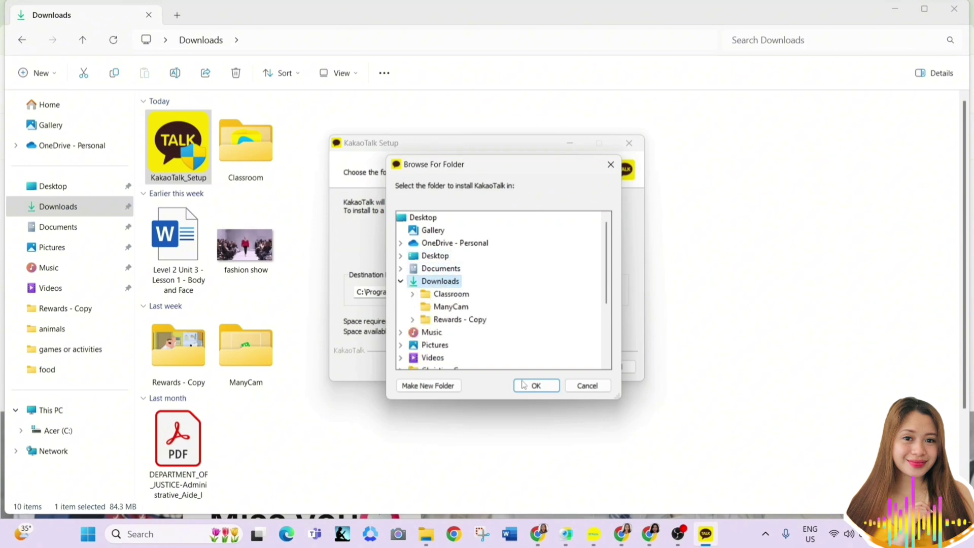
pyautogui.click(523, 385)
pyautogui.click(557, 368)
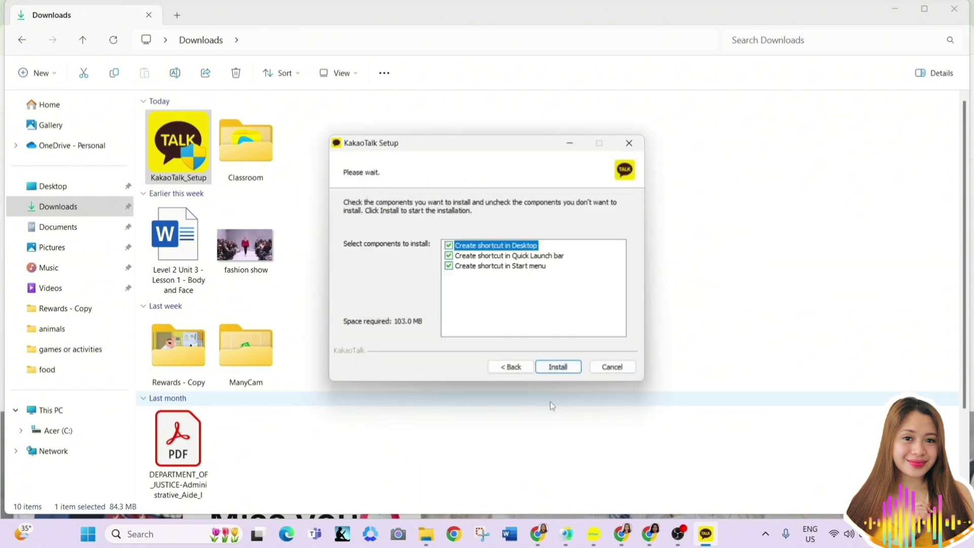
pyautogui.click(558, 367)
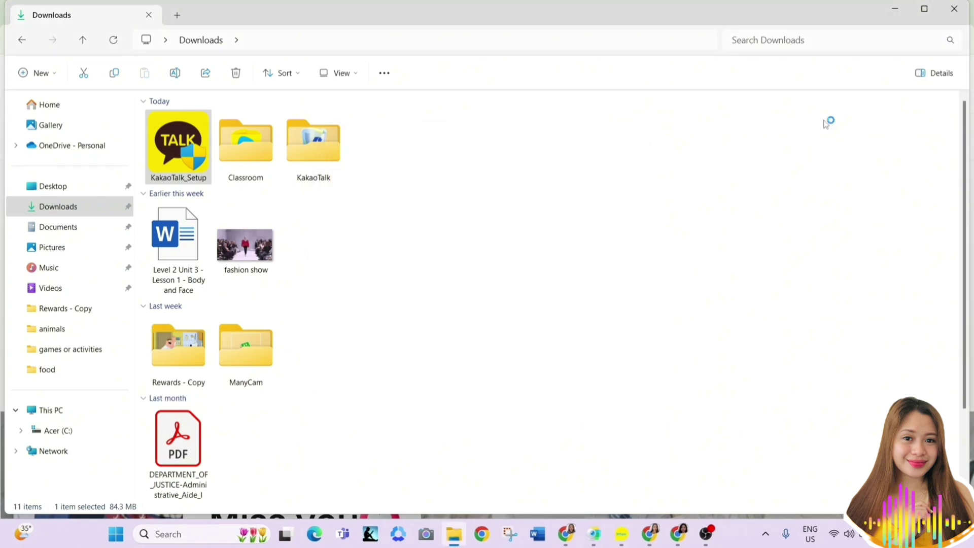
# Clear File Explorer and Chrome off the desktop and launch the newly installed KakaoTalk
pyautogui.click(900, 11)
pyautogui.click(901, 10)
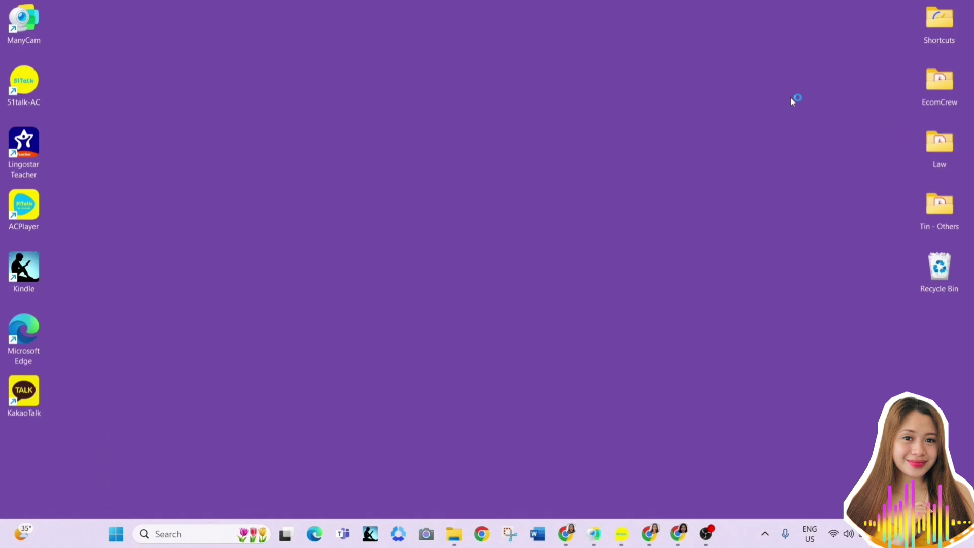
pyautogui.doubleClick(33, 397)
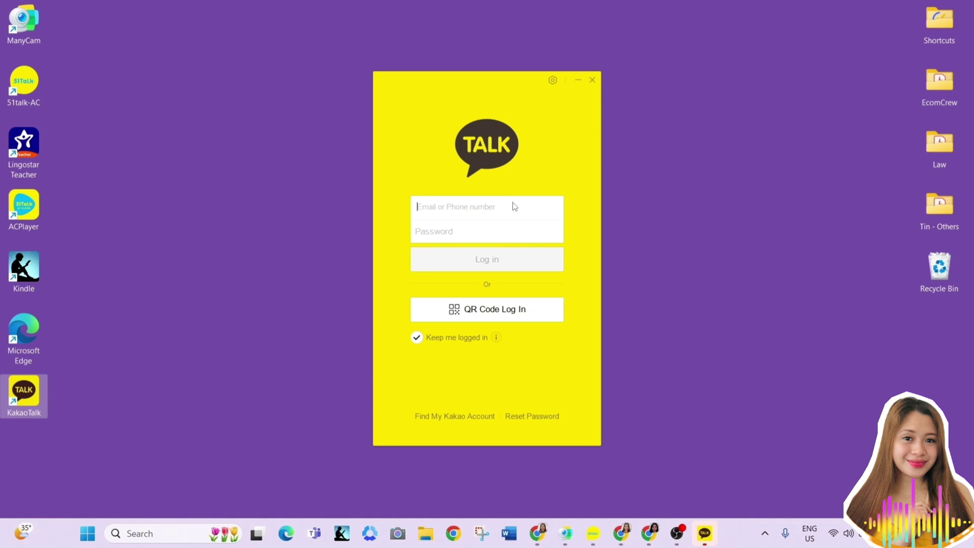
# Attempt a PC login with the account e-mail and password, then dismiss the Error Code 32 dialog
pyautogui.click(489, 232)
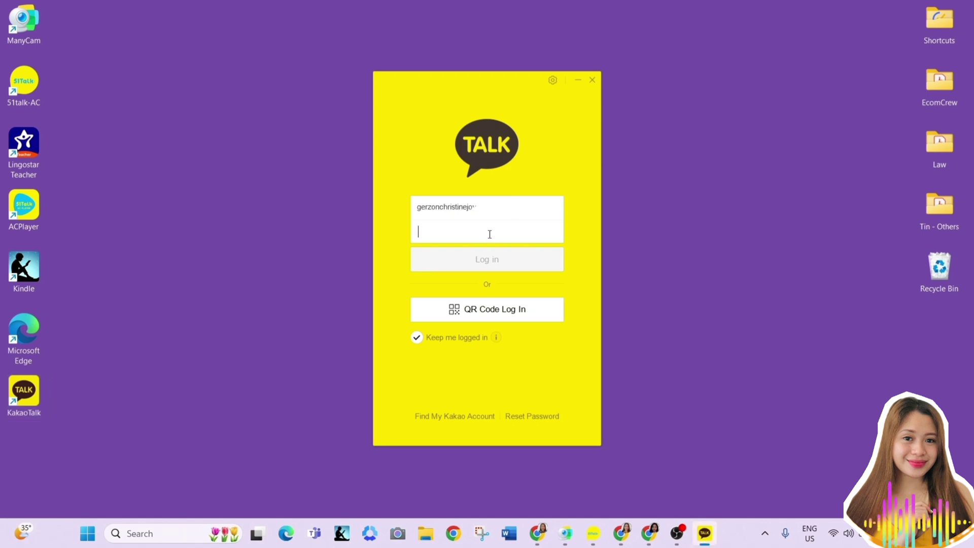
pyautogui.write('••••••••••••••••')
pyautogui.press('Return')
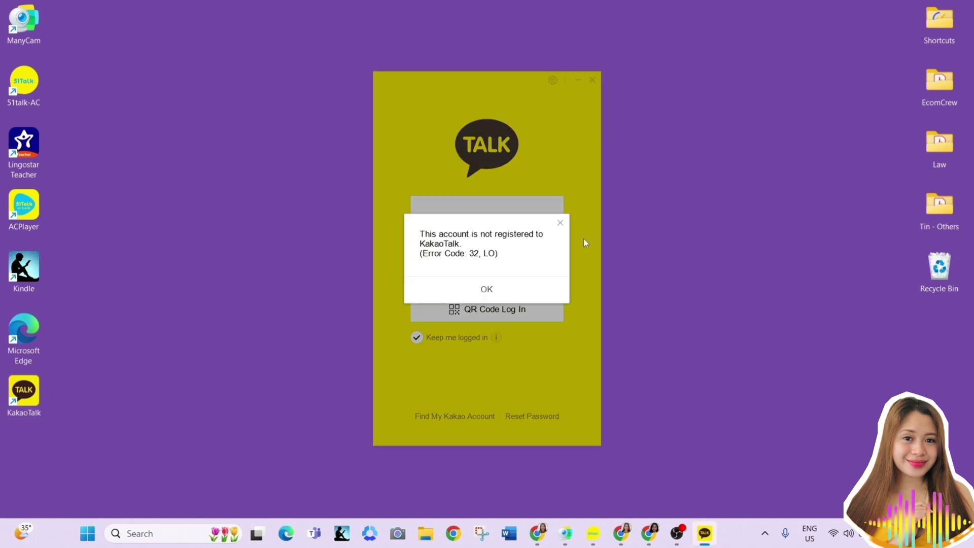
pyautogui.click(561, 227)
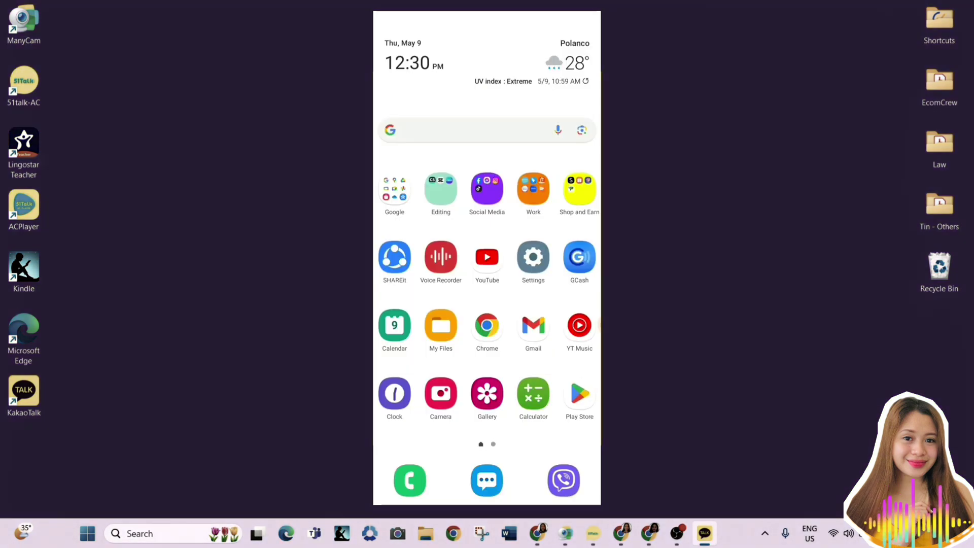
# Search the Play Store for 'kakaotalk', install KakaoTalk : Messenger, and open it
pyautogui.click(579, 393)
pyautogui.click(457, 26)
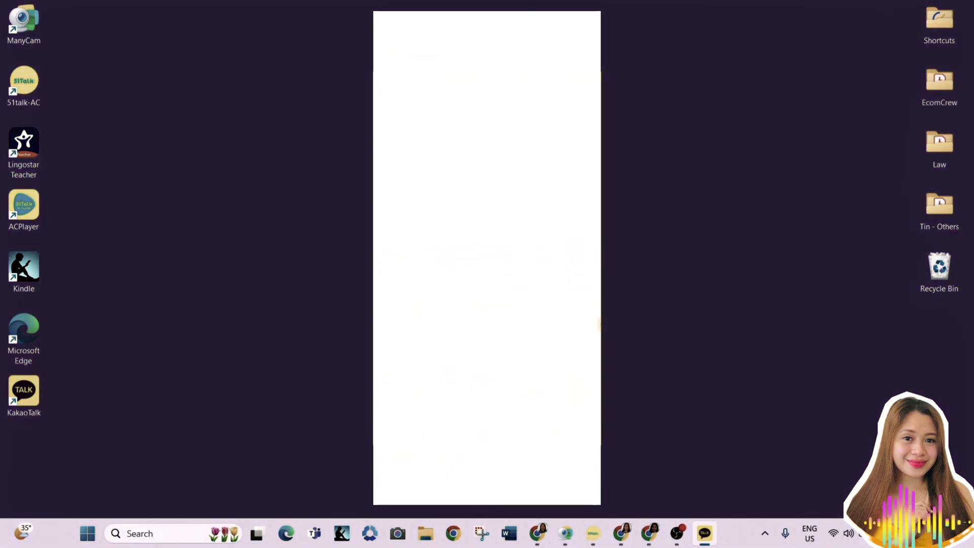
pyautogui.write('kakaotalk')
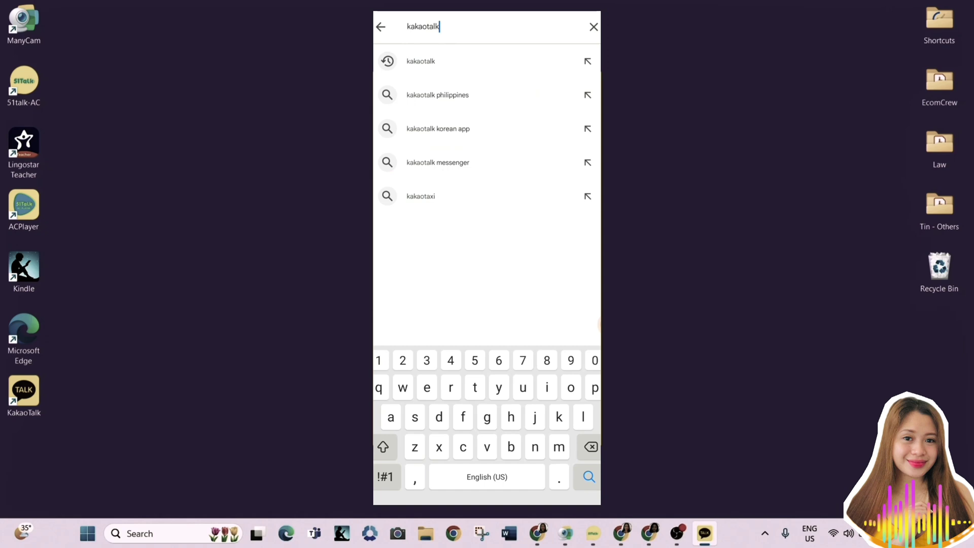
pyautogui.press('Return')
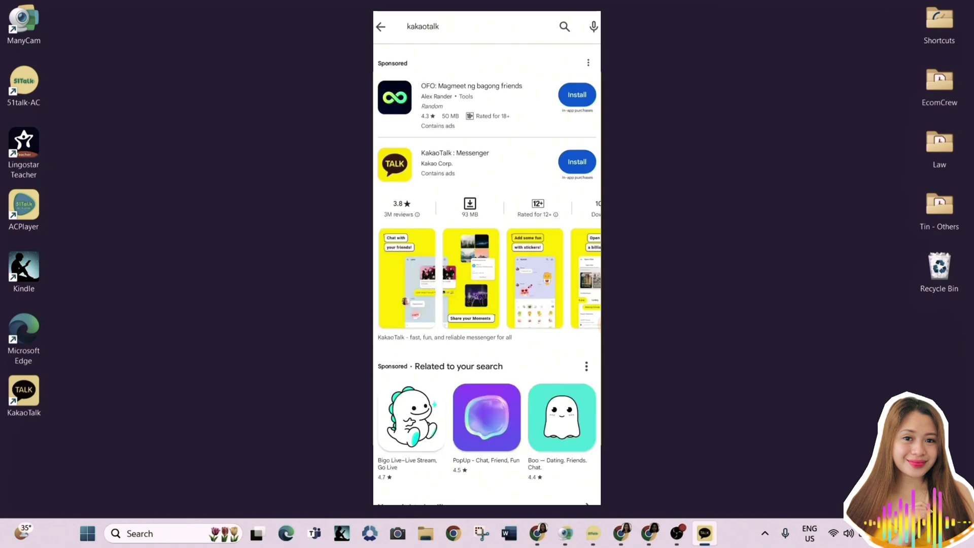
pyautogui.click(576, 164)
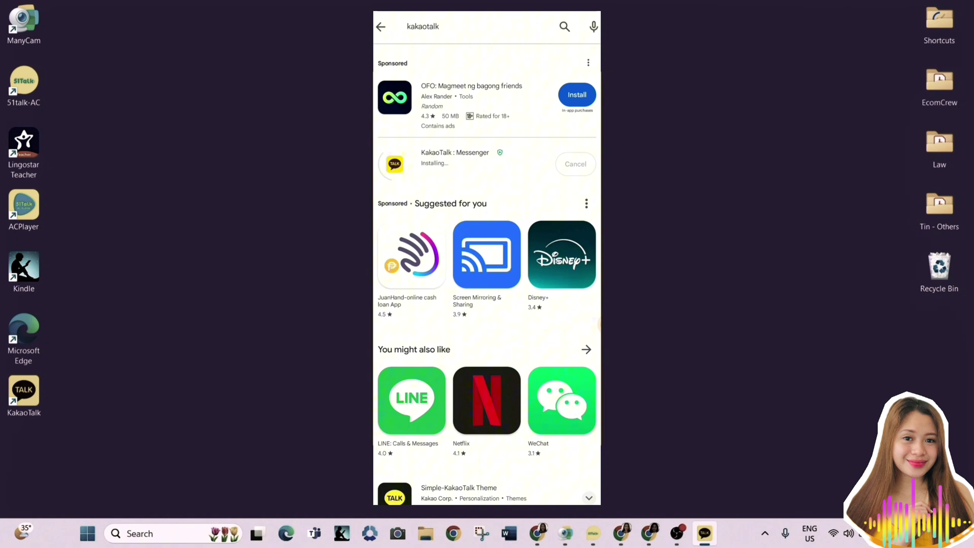
pyautogui.click(578, 164)
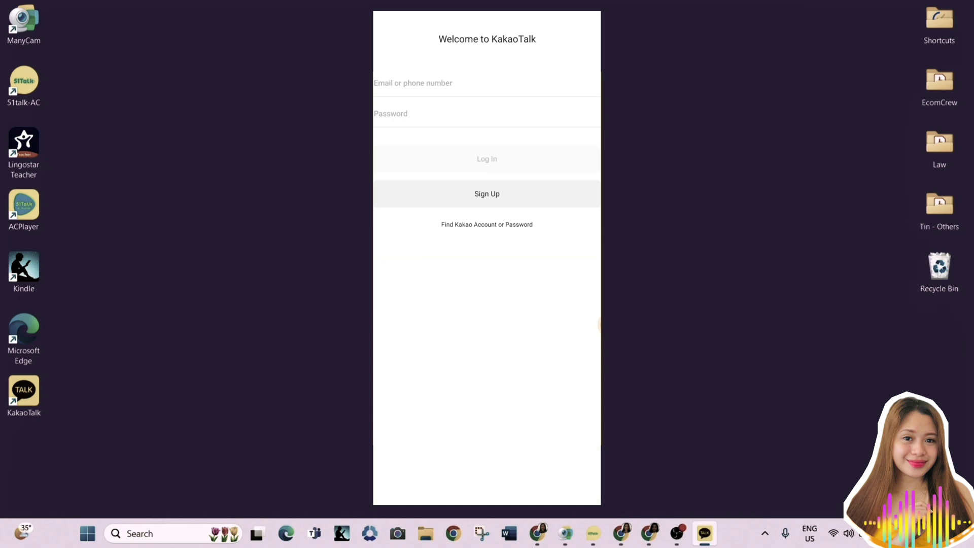
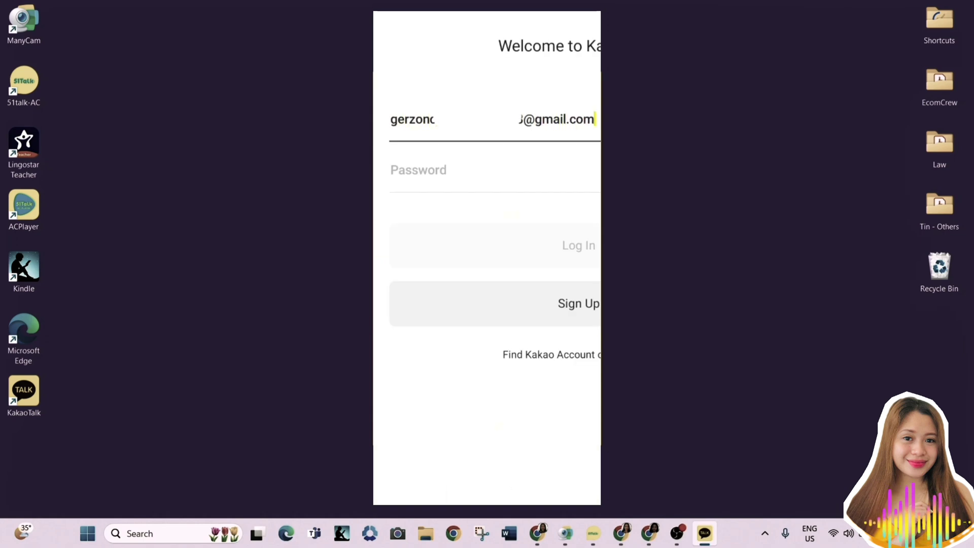
# Log in to the mobile app with the Kakao account e-mail and password
pyautogui.press('Tab')
pyautogui.write('*****')
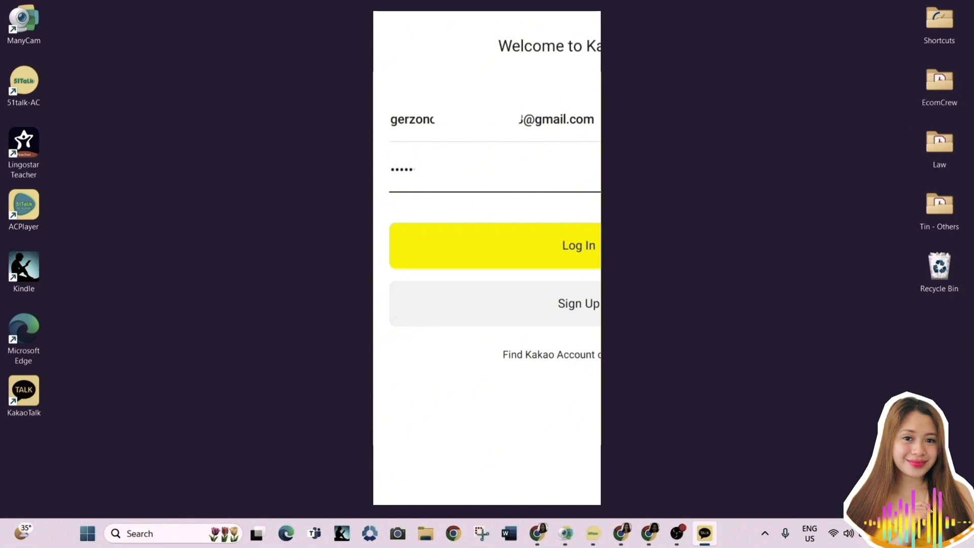
pyautogui.press('Return')
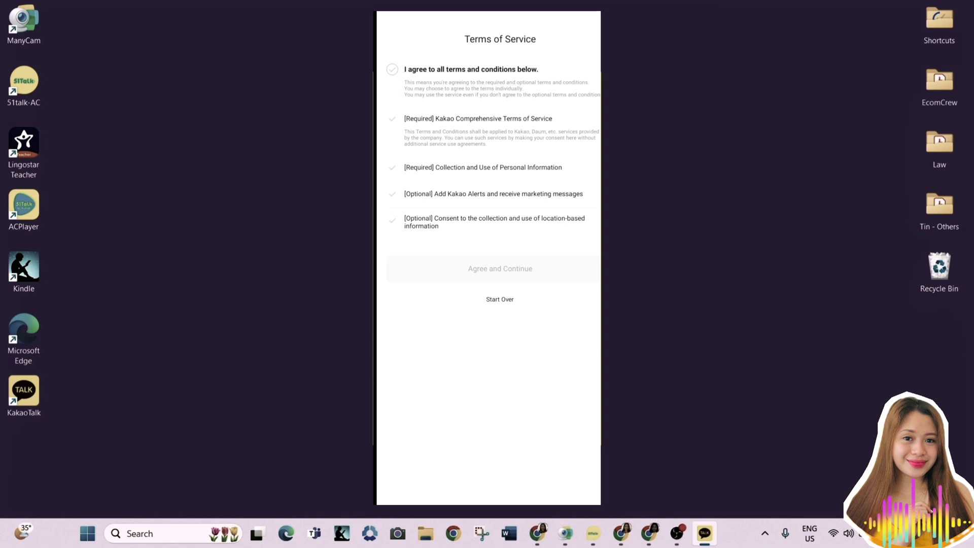
# Agree to all terms and conditions and continue
pyautogui.click(392, 119)
pyautogui.click(392, 168)
pyautogui.click(392, 69)
pyautogui.click(500, 269)
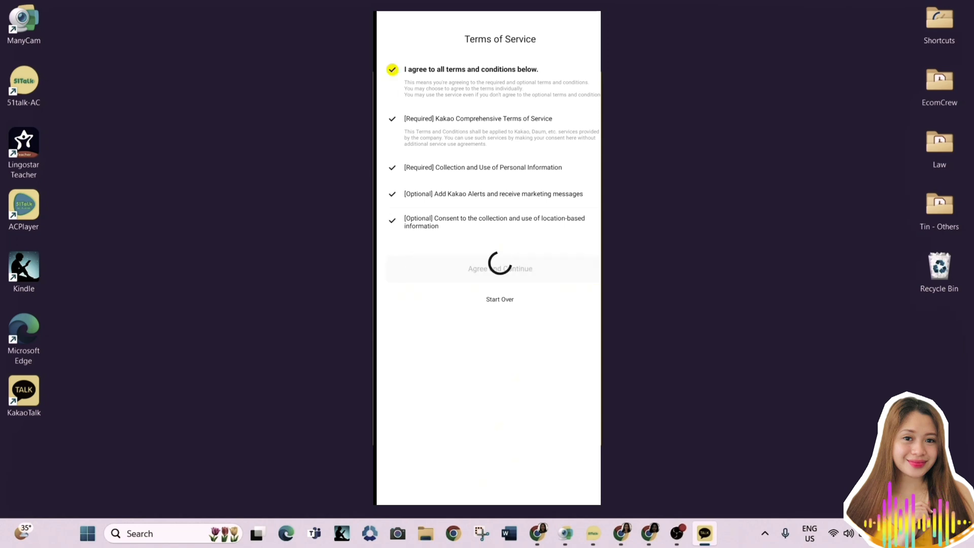
# Verify the phone number with the pasted code and complete the CJ profile setup
pyautogui.press('Return')
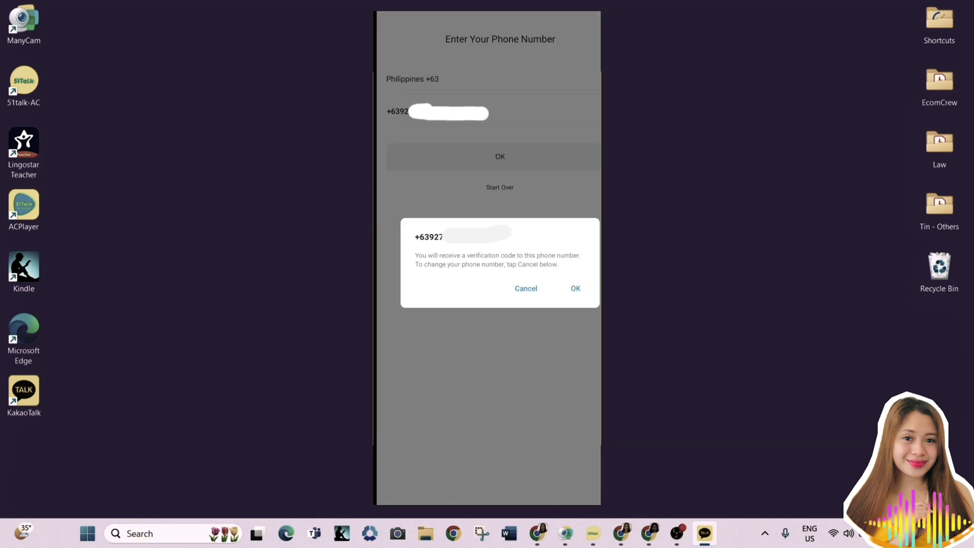
pyautogui.press('Return')
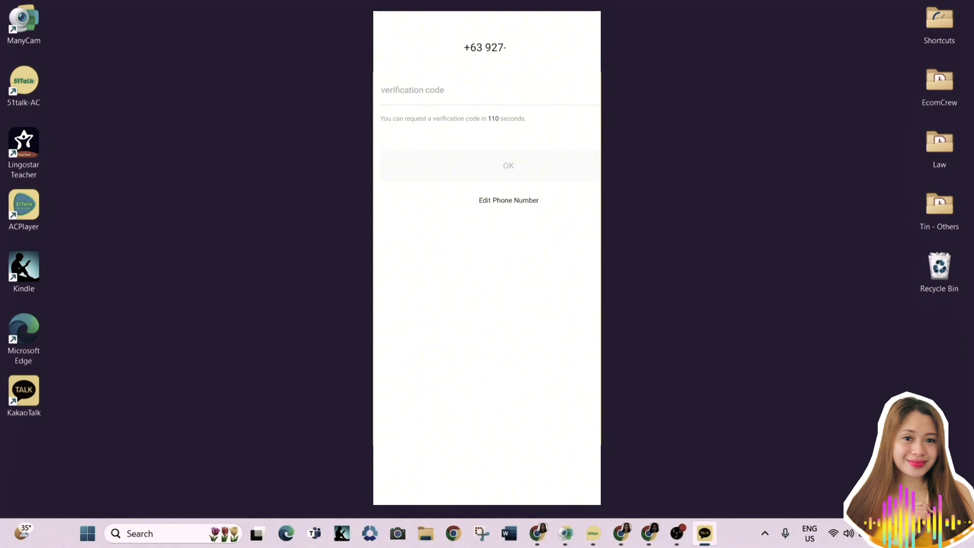
pyautogui.hotkey('ctrl', 'v')
pyautogui.press('Return')
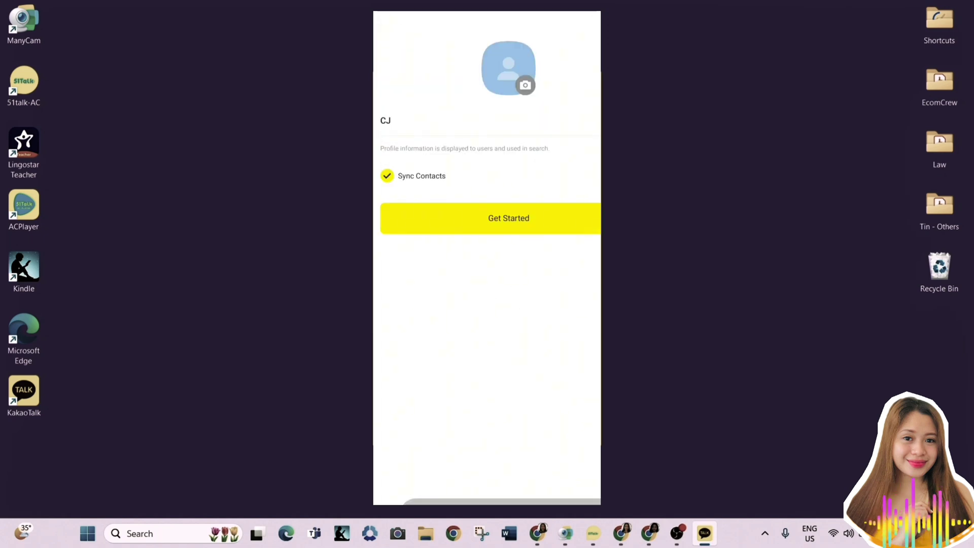
pyautogui.press('Return')
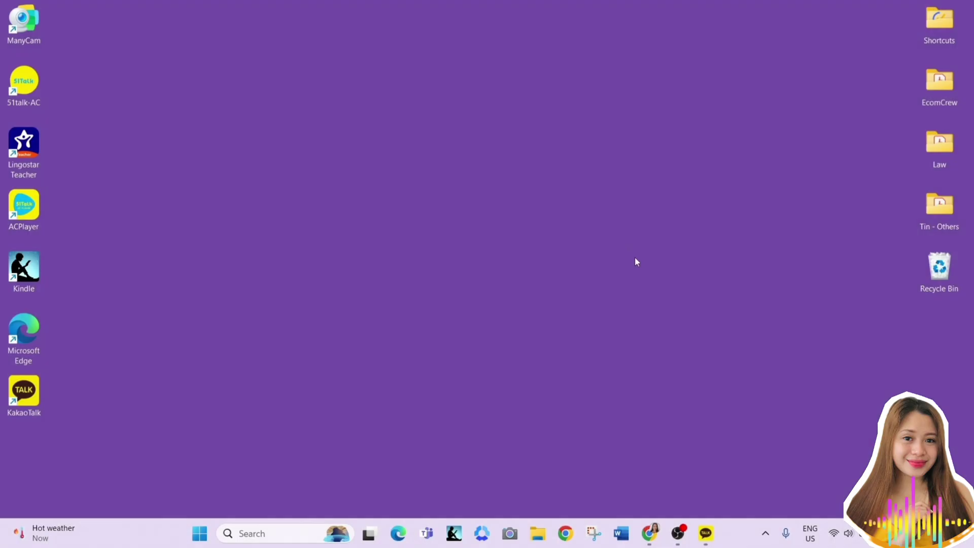
# Sign in to KakaoTalk on the PC with the account's e-mail and password
pyautogui.click(706, 533)
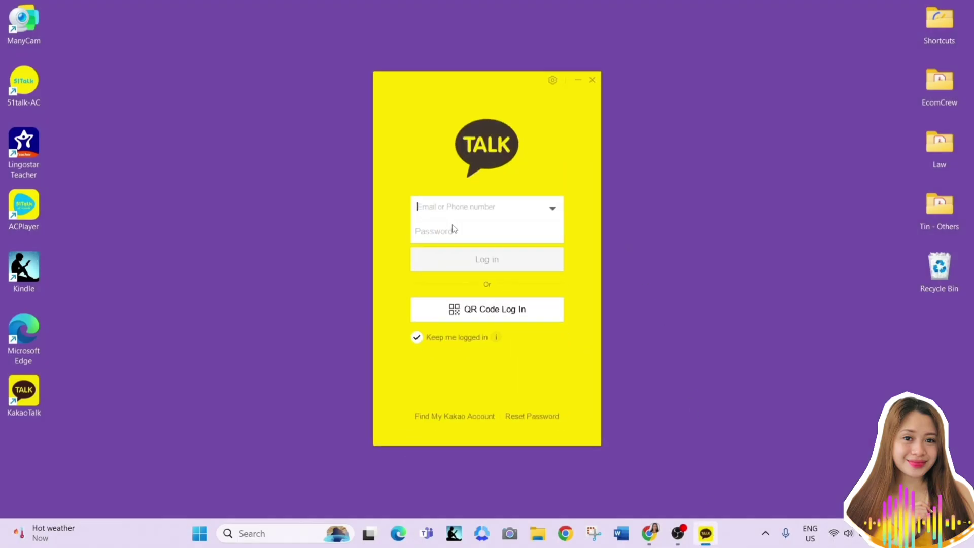
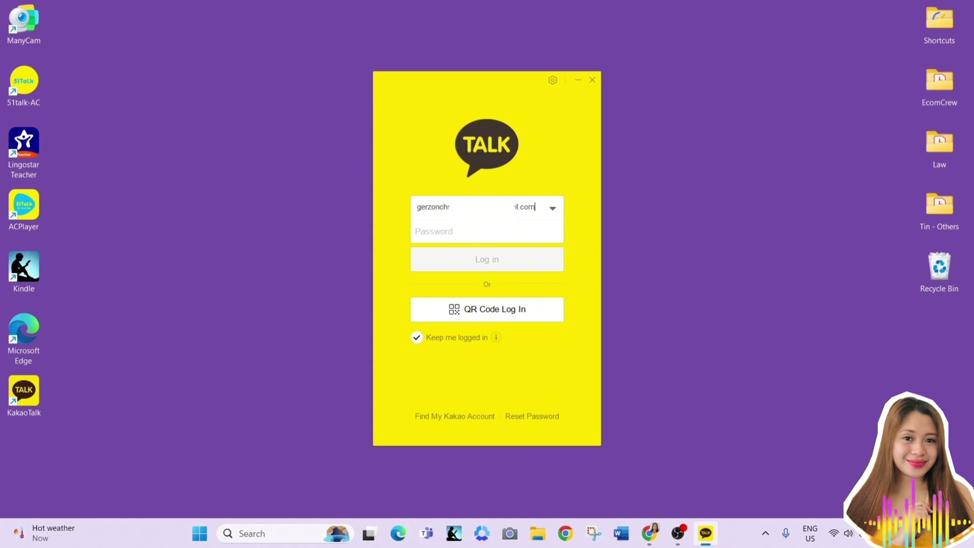
pyautogui.click(436, 231)
pyautogui.write('*********')
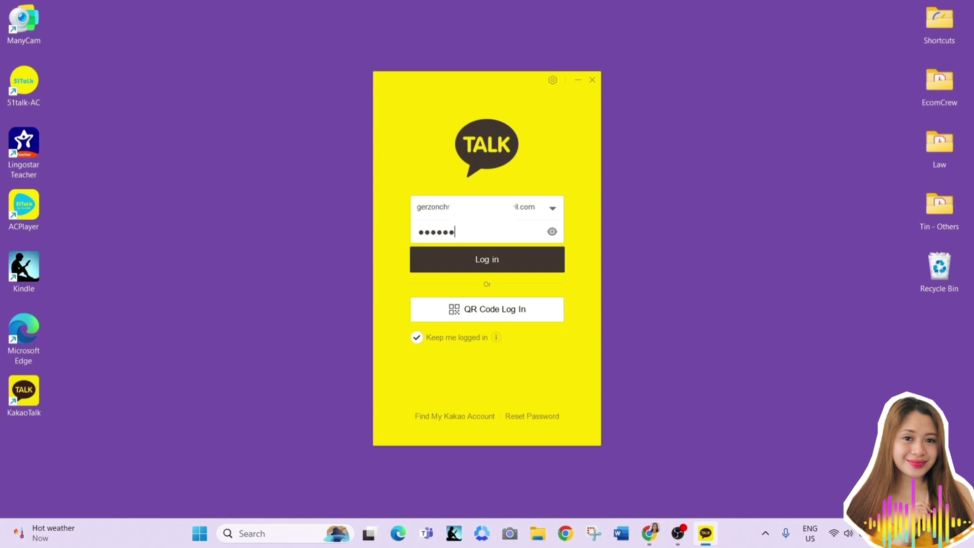
pyautogui.write('**********')
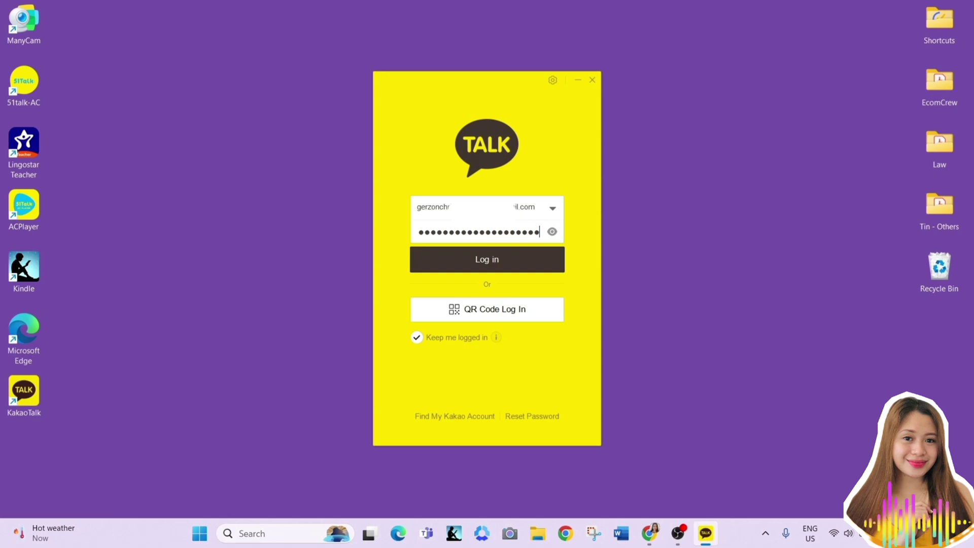
pyautogui.click(458, 267)
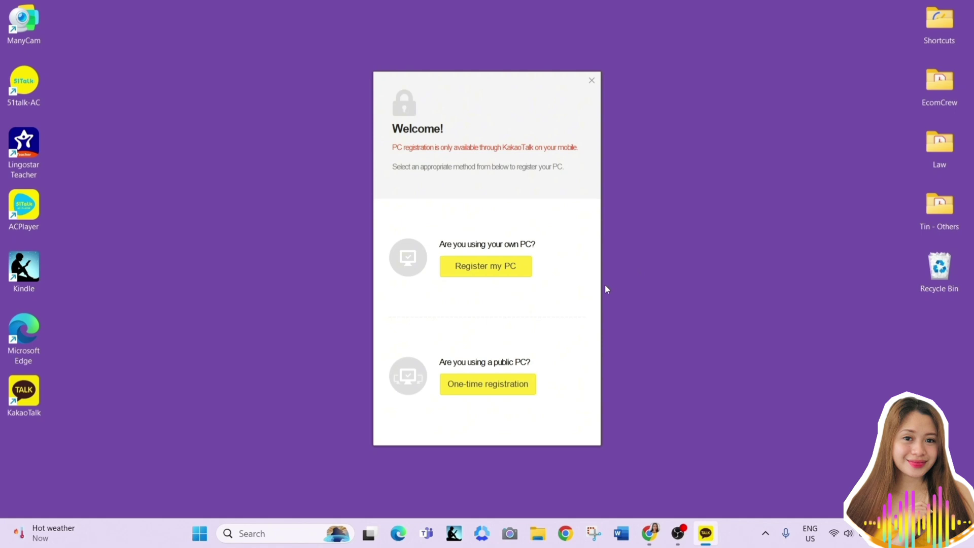
# Choose One-time registration for this computer and confirm the security code on the phone
pyautogui.click(511, 380)
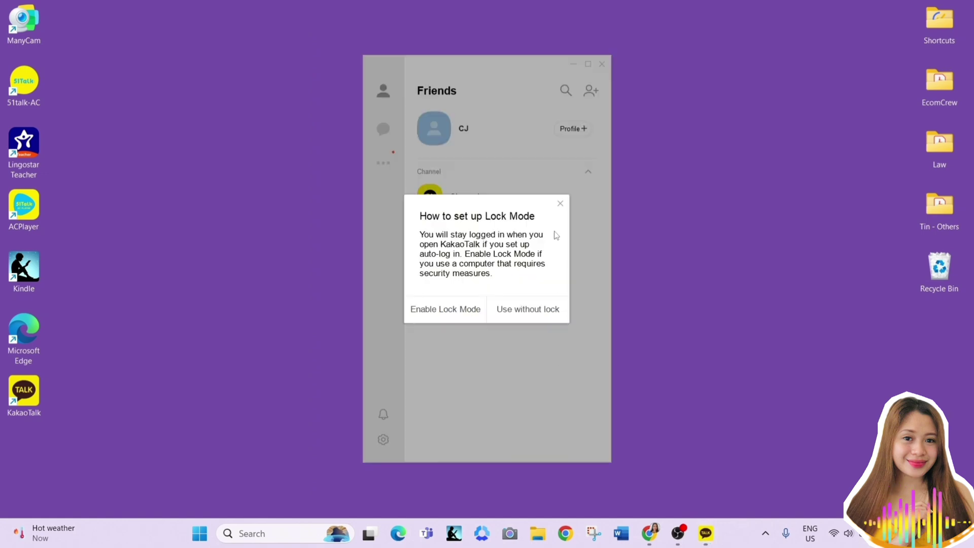
# Enable Lock Mode with a four-digit password, confirmed twice, then close Settings
pyautogui.click(476, 313)
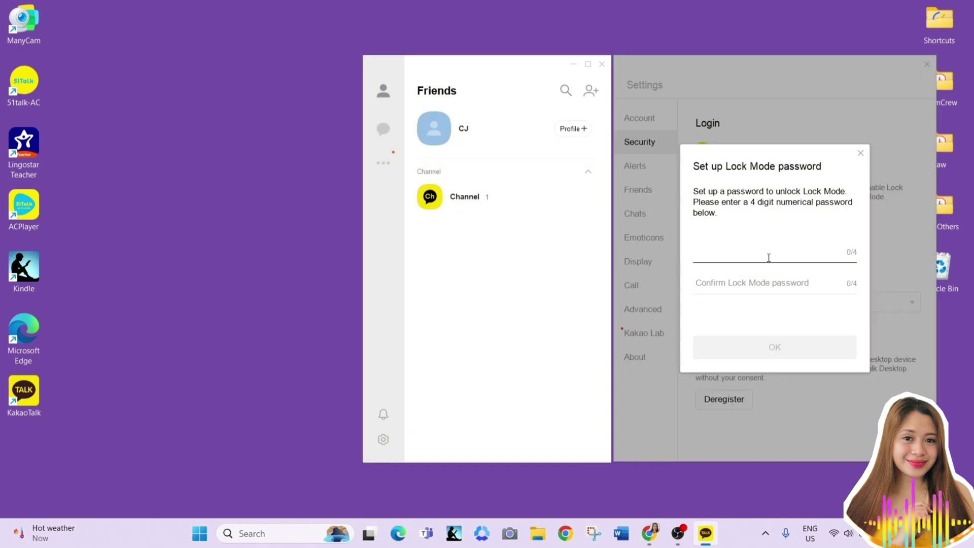
pyautogui.write('1234')
pyautogui.press('Tab')
pyautogui.write('1234')
pyautogui.press('Return')
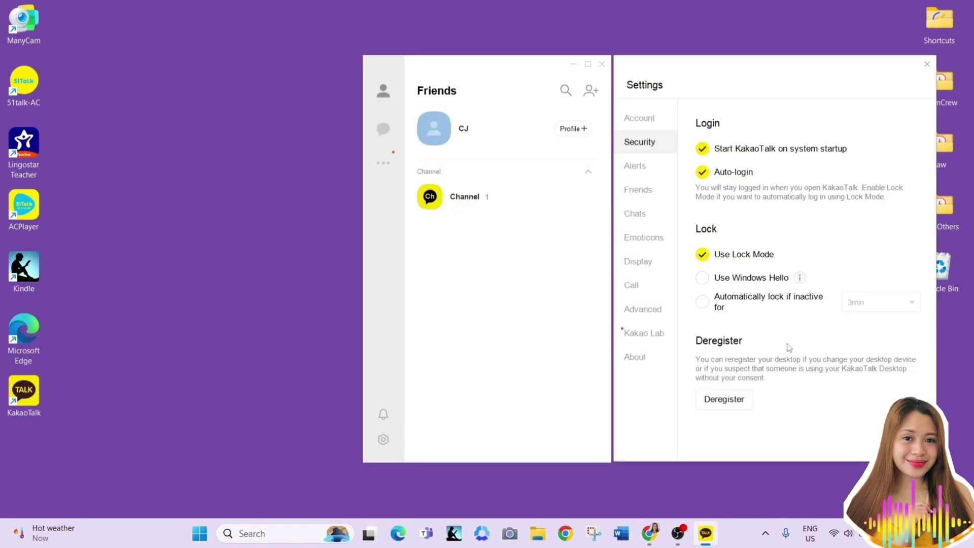
pyautogui.press('Escape')
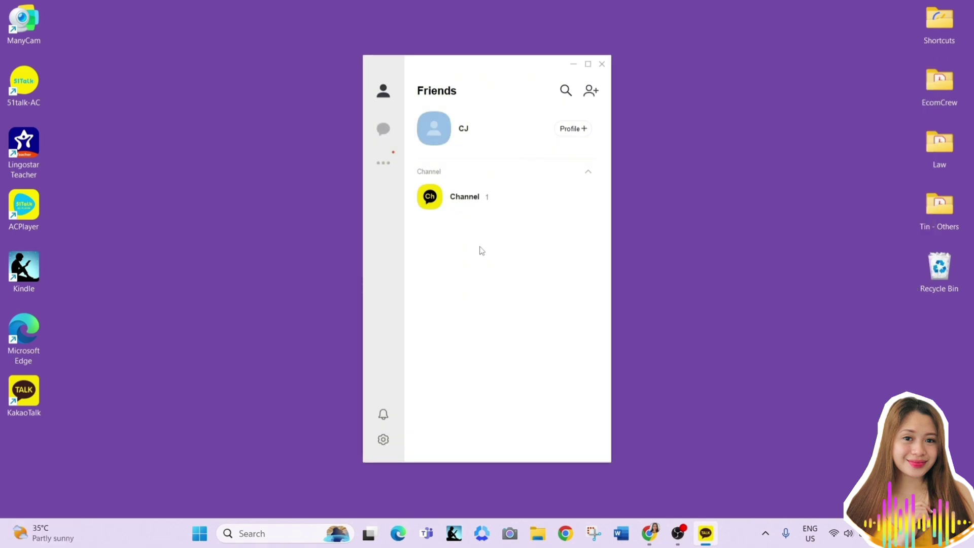